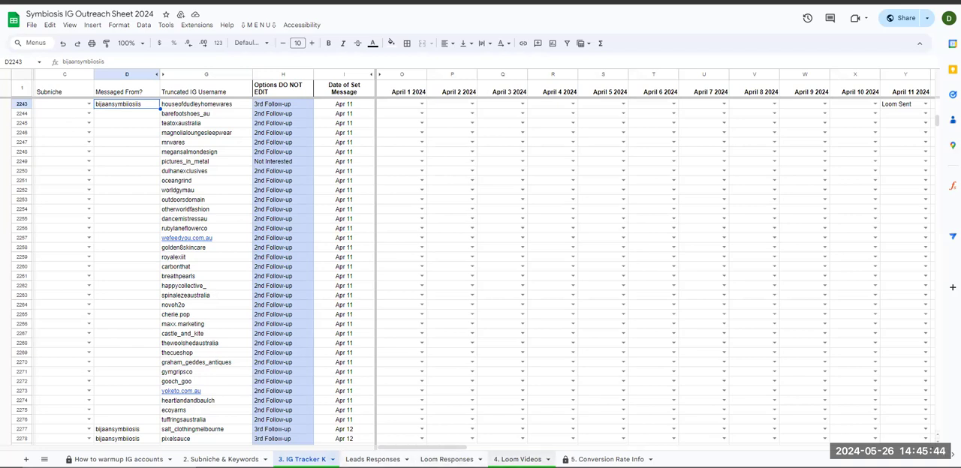
- Check the IG Tracker K sheet, then examine the Time Lead Marked cells B161:B179 on the Loom Videos sheet
click(517, 460)
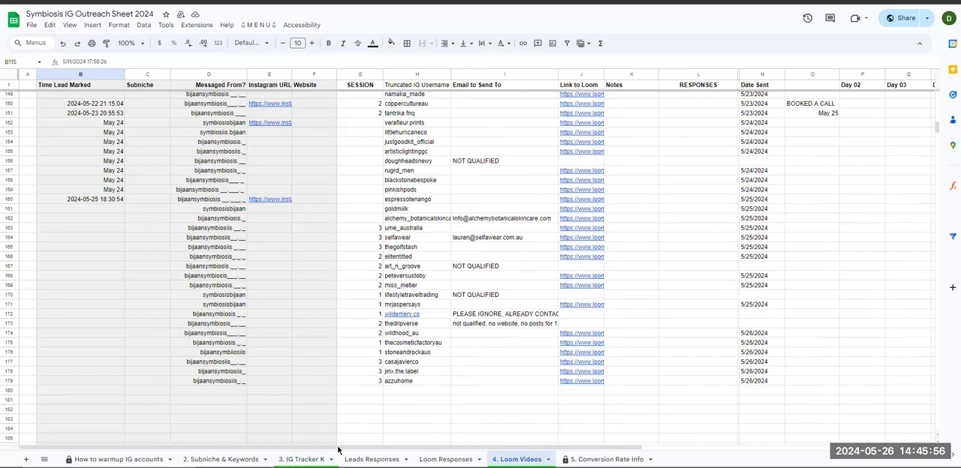
click(301, 459)
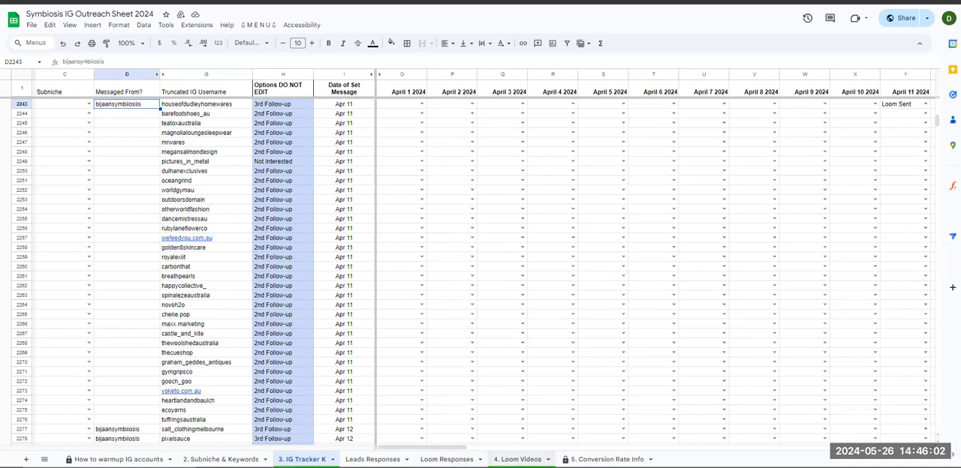
click(517, 459)
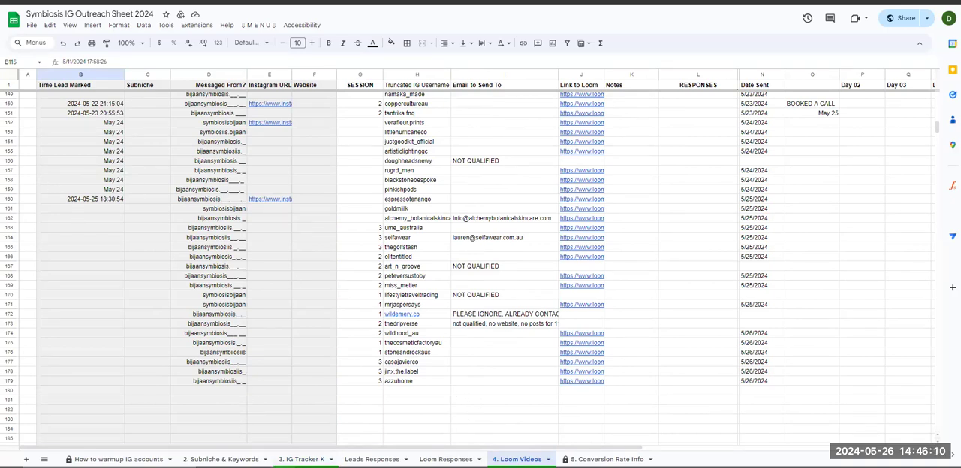
click(107, 75)
click(94, 200)
drag(104, 388, 277, 411)
click(108, 212)
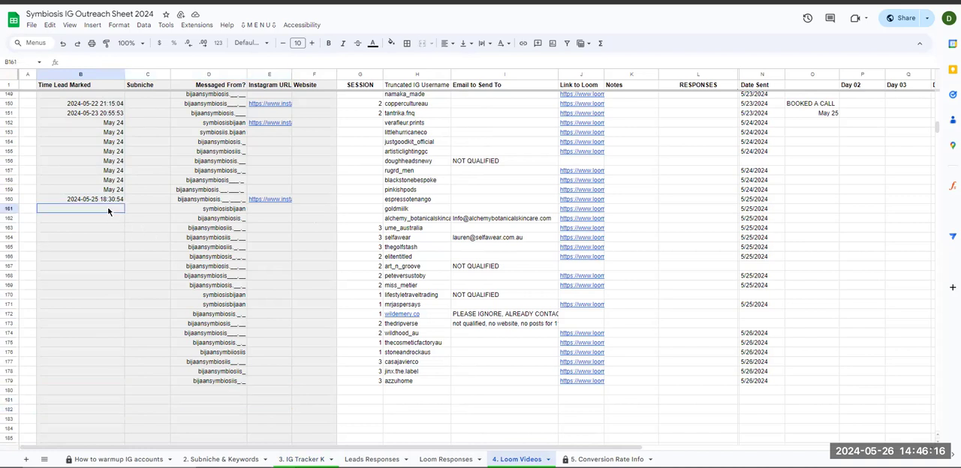
drag(105, 103, 90, 386)
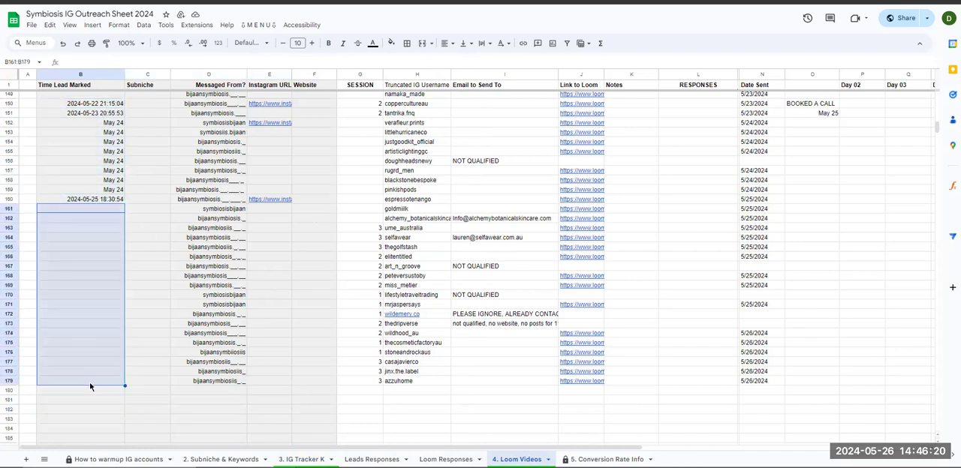
- Examine the Messaged From entries on the Loom Videos sheet down to row 179, and inspect row 180 beneath them
drag(213, 134, 211, 338)
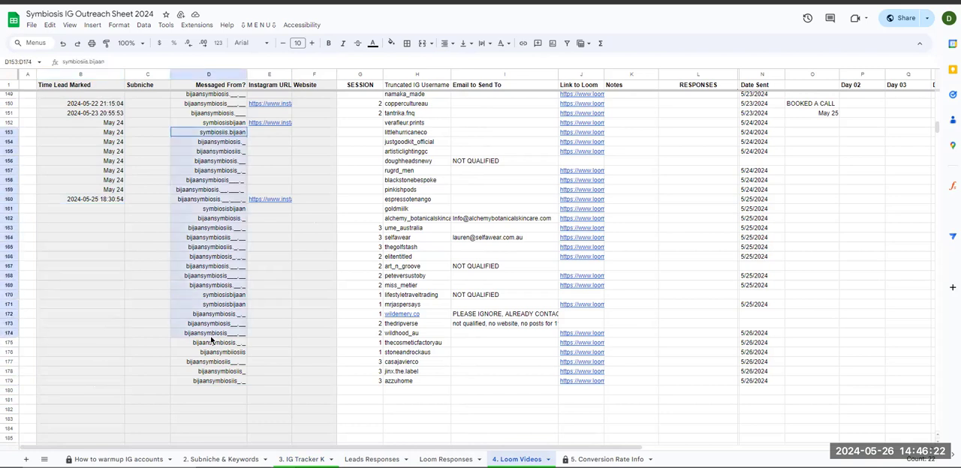
click(217, 260)
click(218, 278)
click(216, 382)
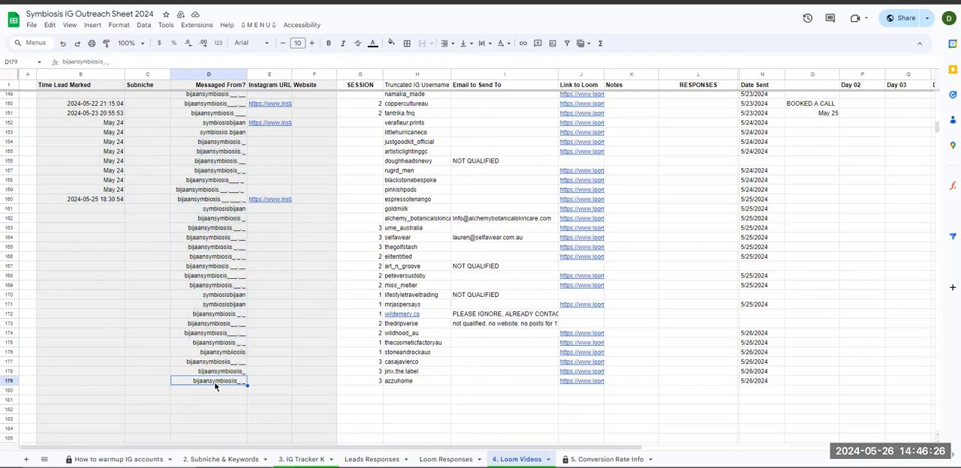
scroll(217, 300, down, 6)
scroll(217, 299, up, 3)
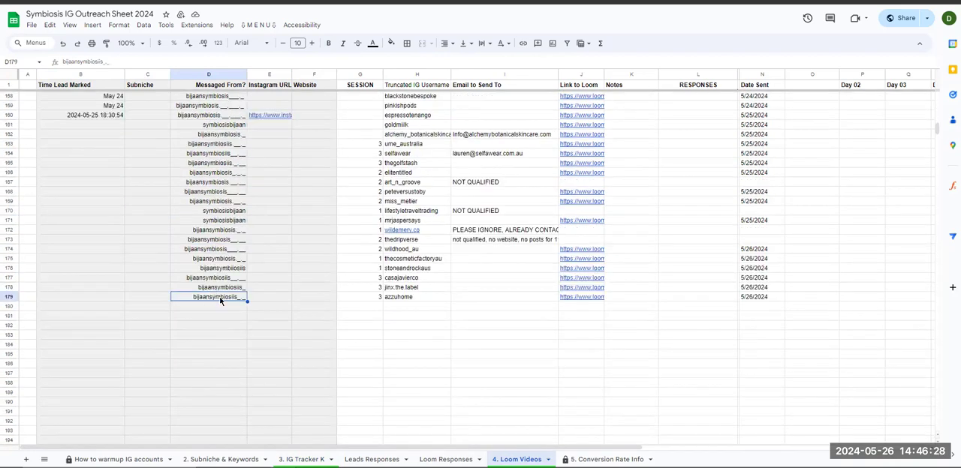
drag(220, 166, 221, 298)
click(217, 309)
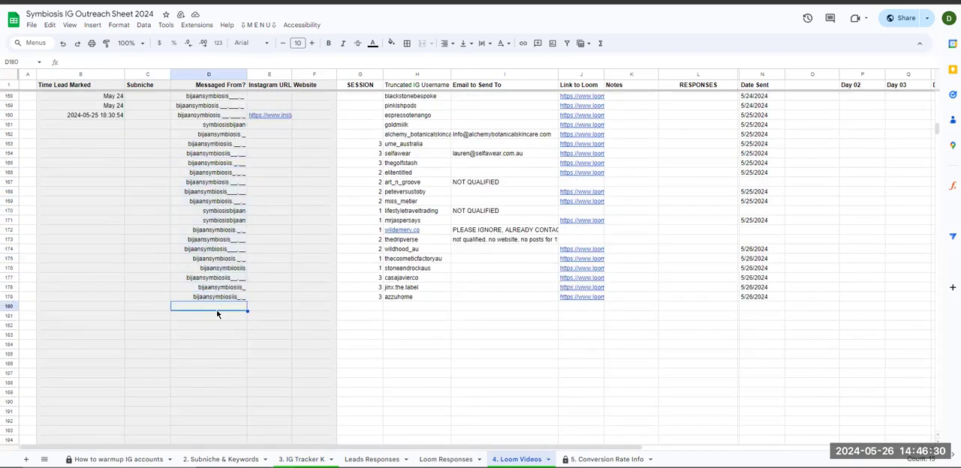
click(14, 306)
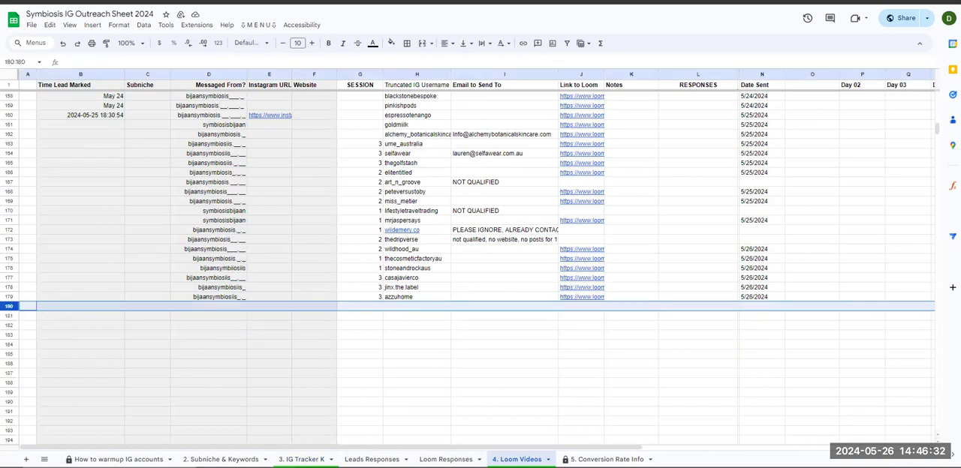
- Compare the Time Lead Marked values from row 150 onward with the Time Lead Marked to Messaged From range in rows 161 to 179
scroll(213, 357, up, 7)
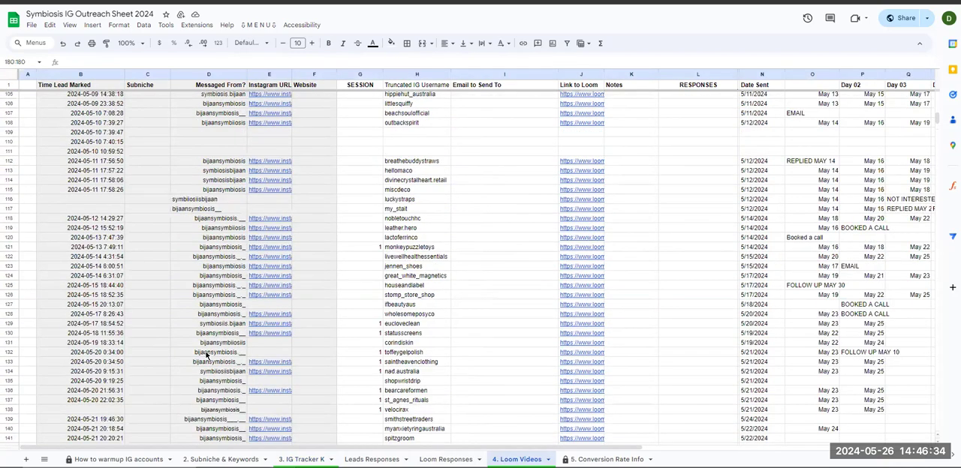
scroll(207, 356, down, 2)
scroll(107, 234, down, 5)
drag(107, 189, 108, 428)
scroll(115, 305, down, 4)
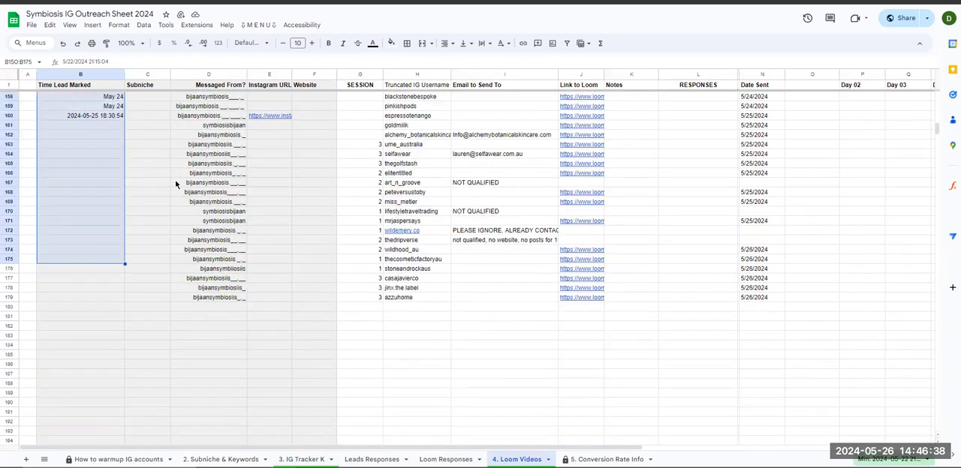
drag(209, 127, 90, 300)
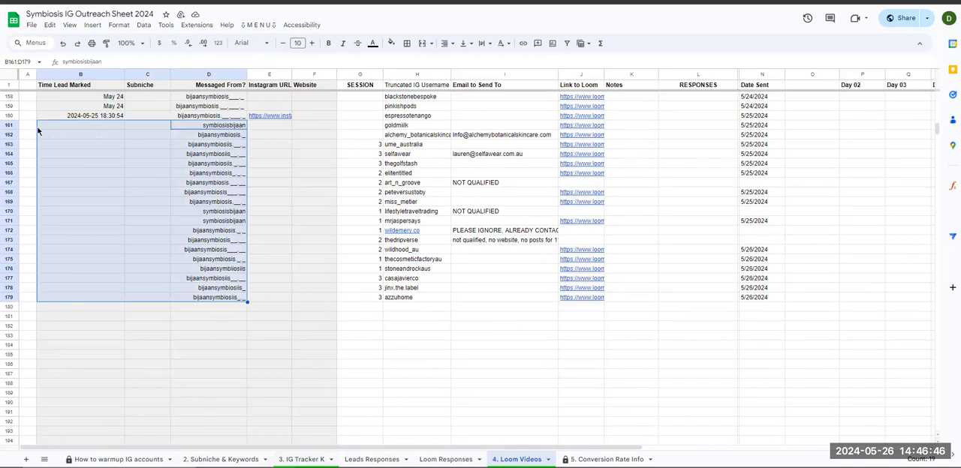
- Inspect row 161 of the Loom Videos sheet, including its Loom link, and compare its Time Lead Marked cell with neighbouring rows
click(224, 127)
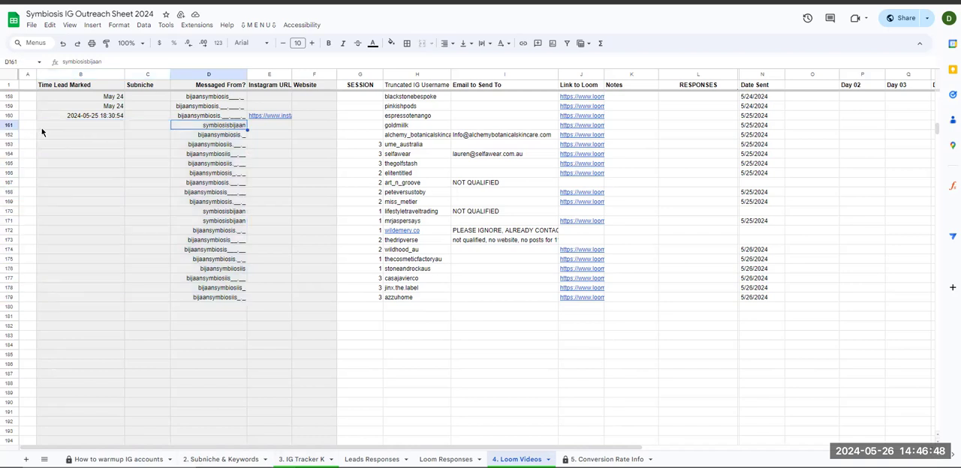
click(12, 126)
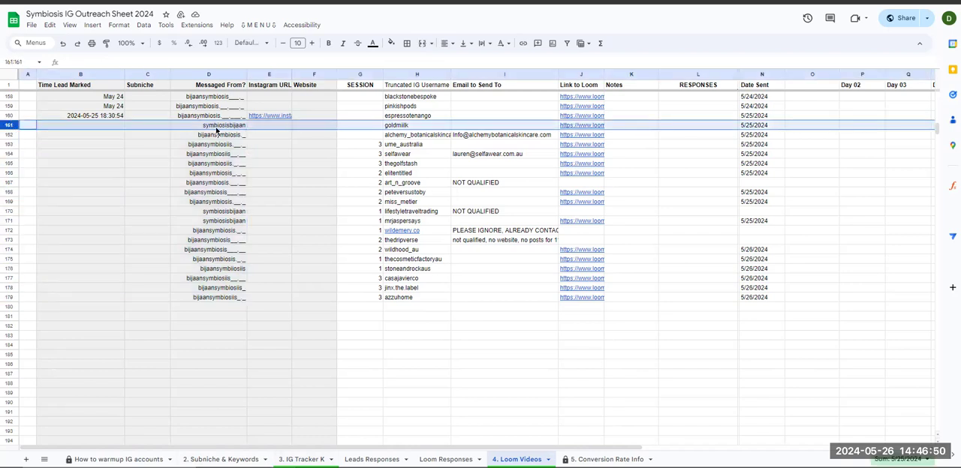
mouse_move(604, 129)
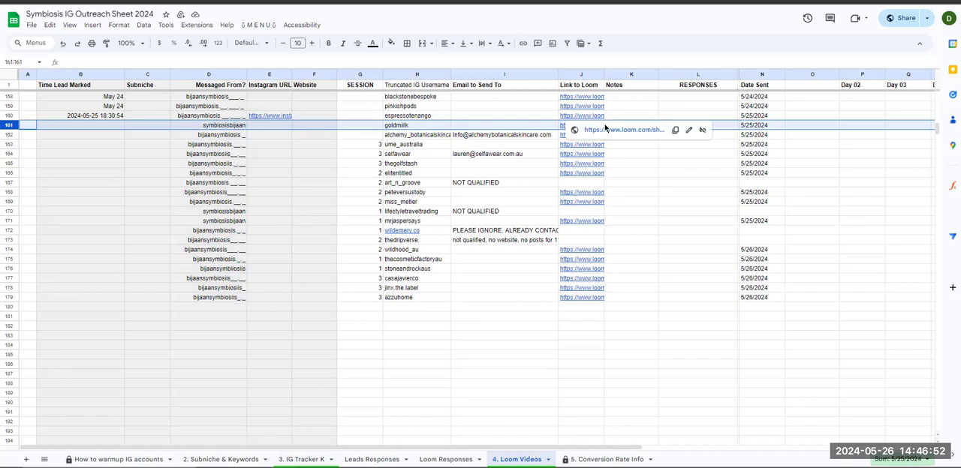
drag(117, 131, 115, 300)
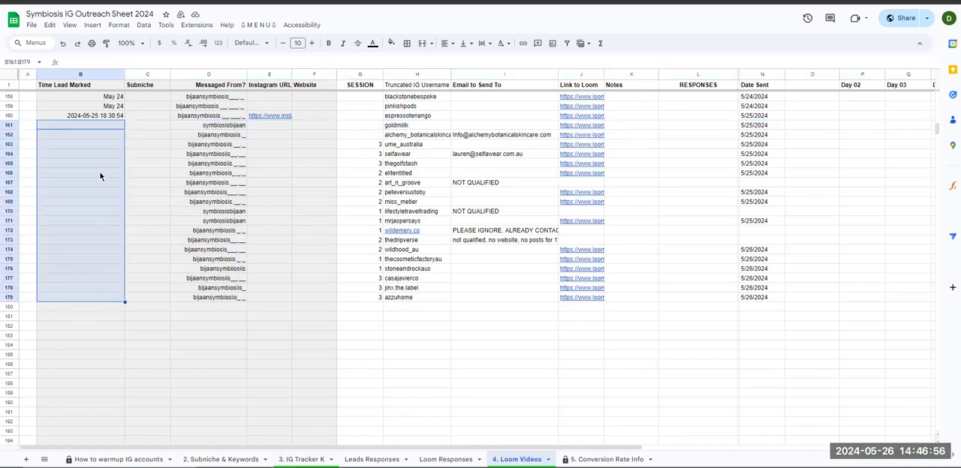
click(101, 128)
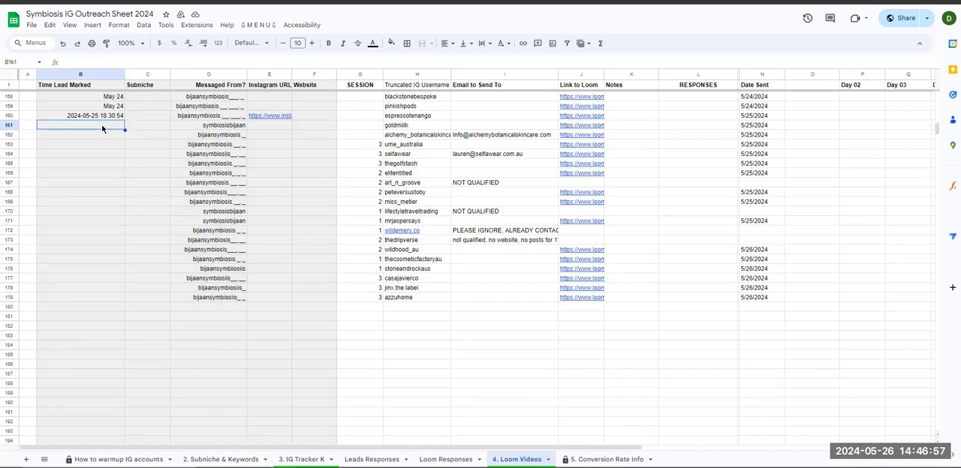
click(11, 125)
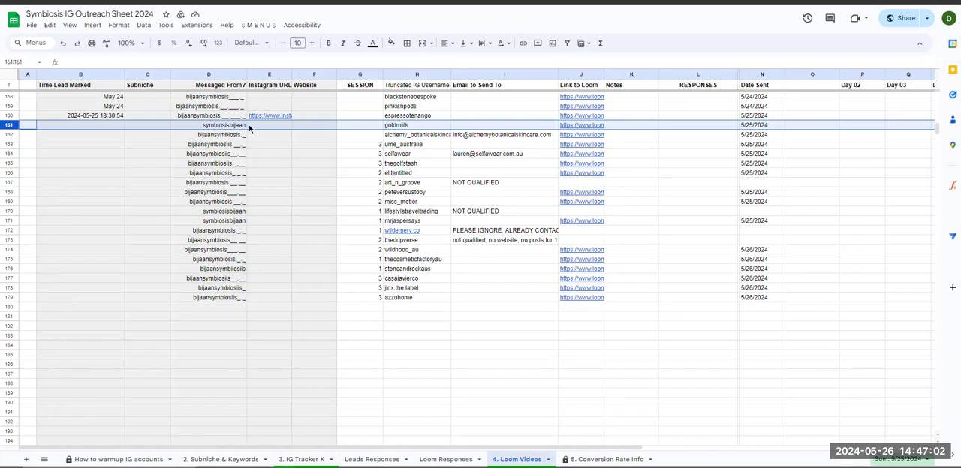
scroll(239, 219, up, 7)
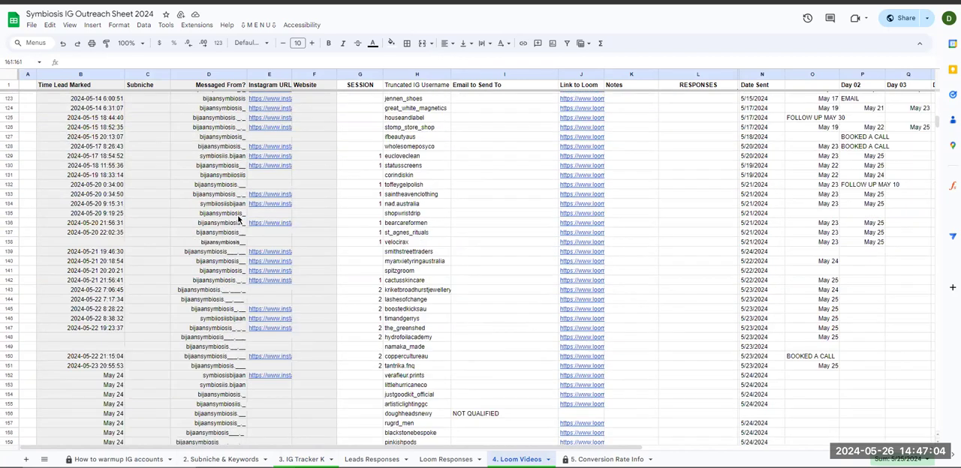
scroll(239, 218, down, 3)
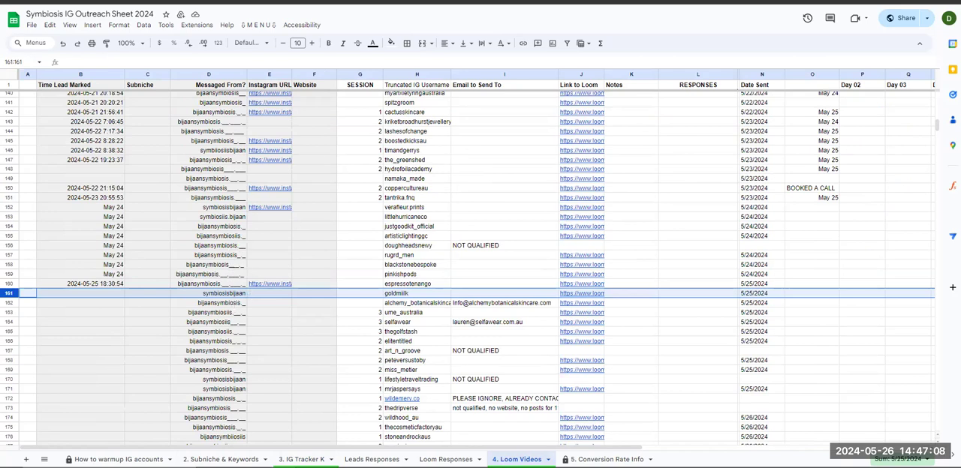
- Switch to Copy of Symbiosis IG Outreach Sheet 2024 and examine rows 161 to 163 of its Loom Videos sheet
key(ctrl+Tab)
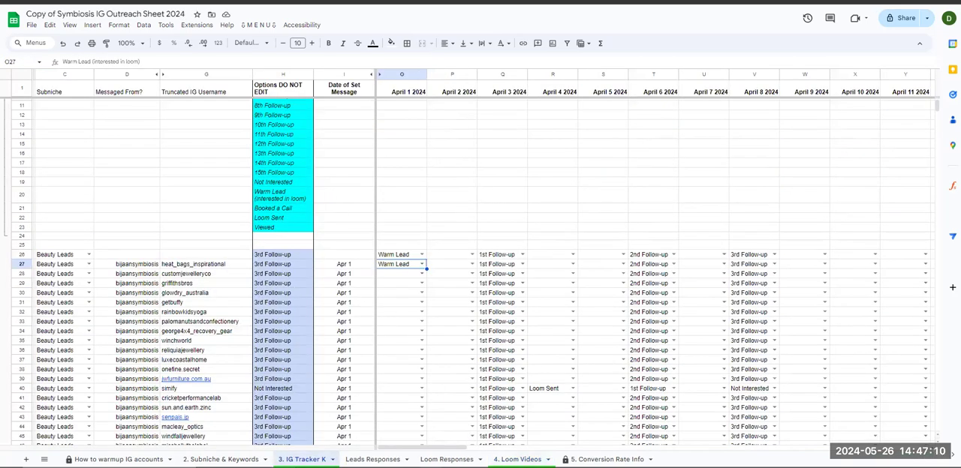
click(516, 459)
drag(225, 203, 284, 210)
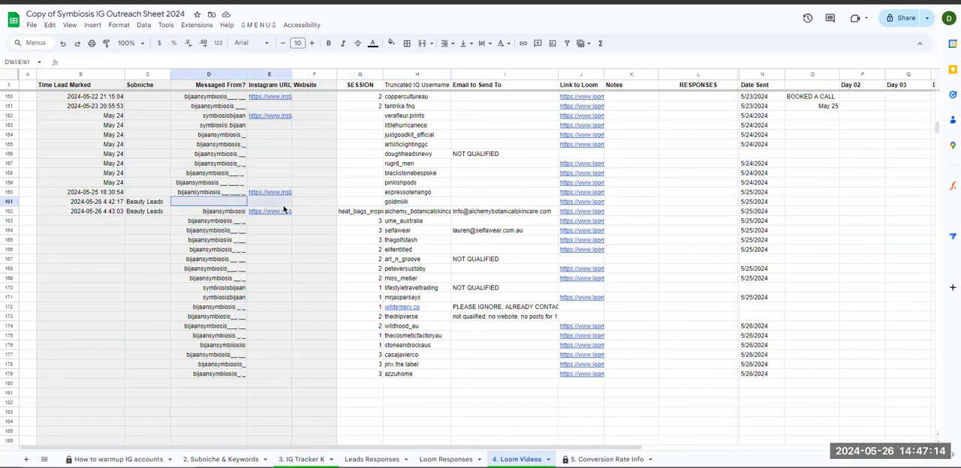
click(205, 223)
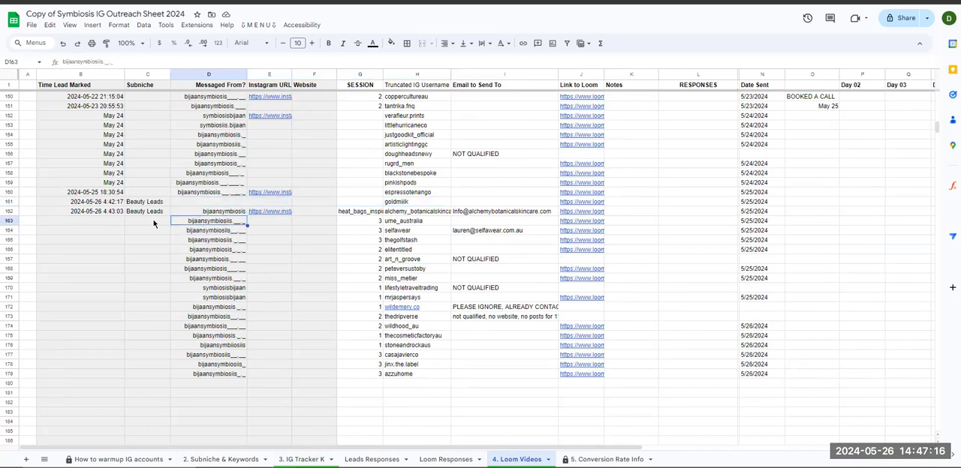
click(154, 224)
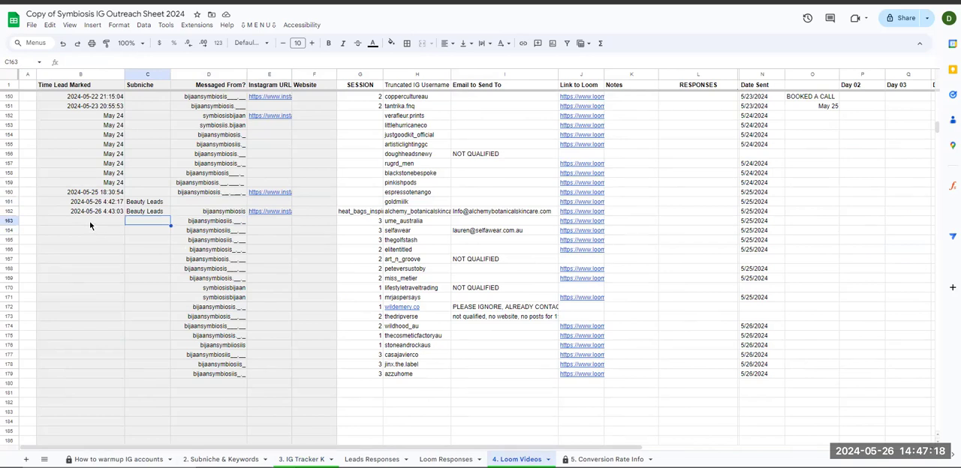
drag(105, 225, 527, 225)
click(410, 224)
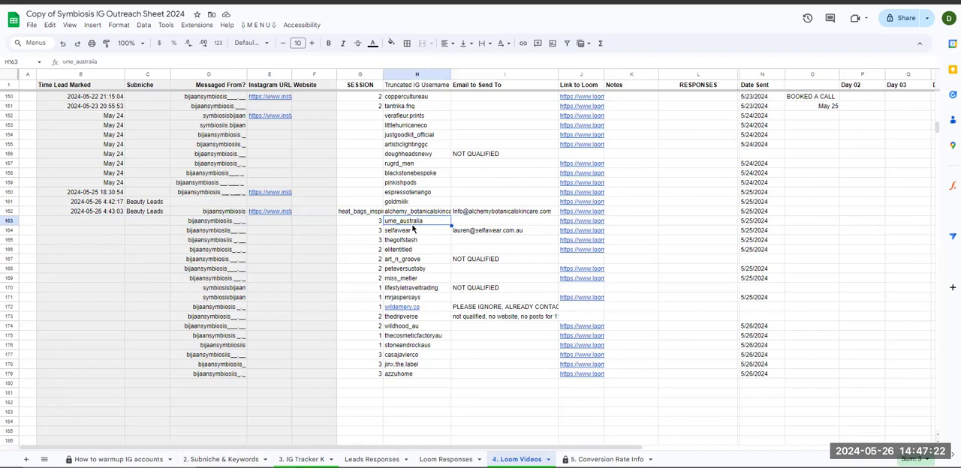
click(210, 225)
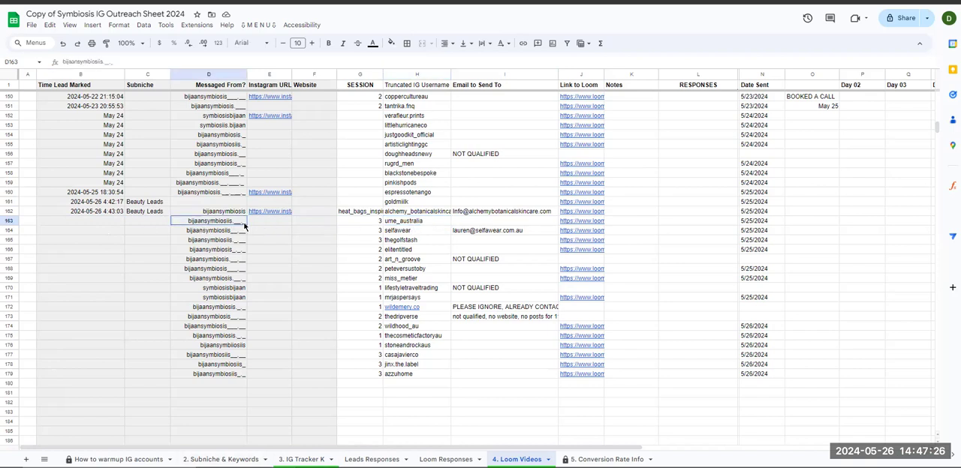
- Clear the April 1 2024 Warm Lead statuses in rows 26 and 27 of the IG Tracker K sheet
click(302, 460)
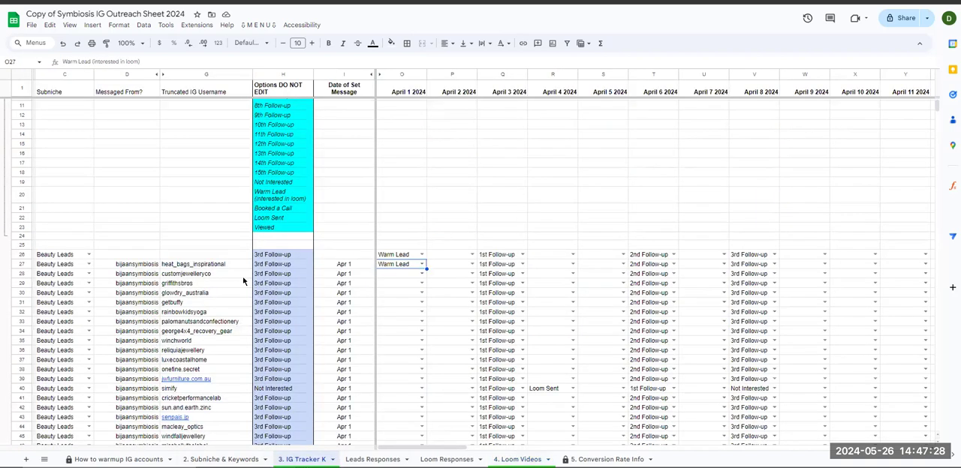
drag(393, 257, 394, 266)
key(Delete)
click(397, 279)
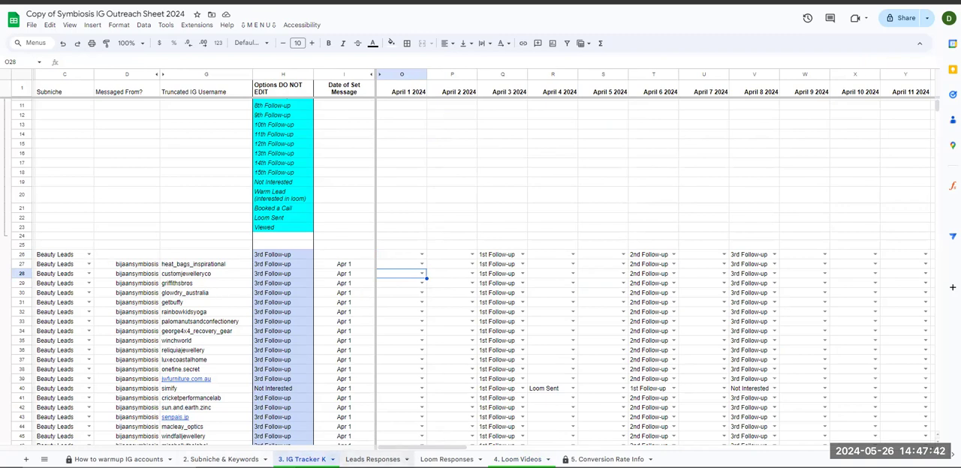
- Compare row 163 of the Loom Videos sheet, Time Lead Marked through SESSION, with the Subniche, Messaged From and username cells in IG Tracker K row 27
click(446, 460)
click(516, 459)
drag(88, 223, 352, 224)
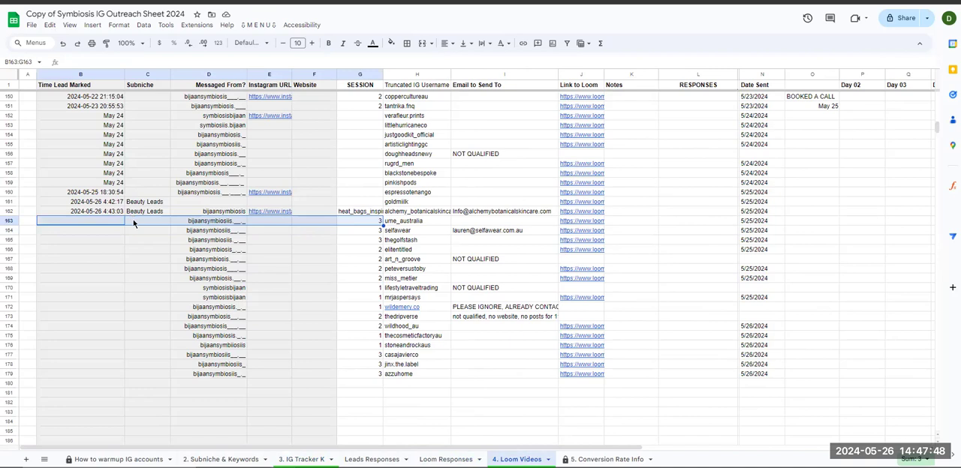
click(97, 224)
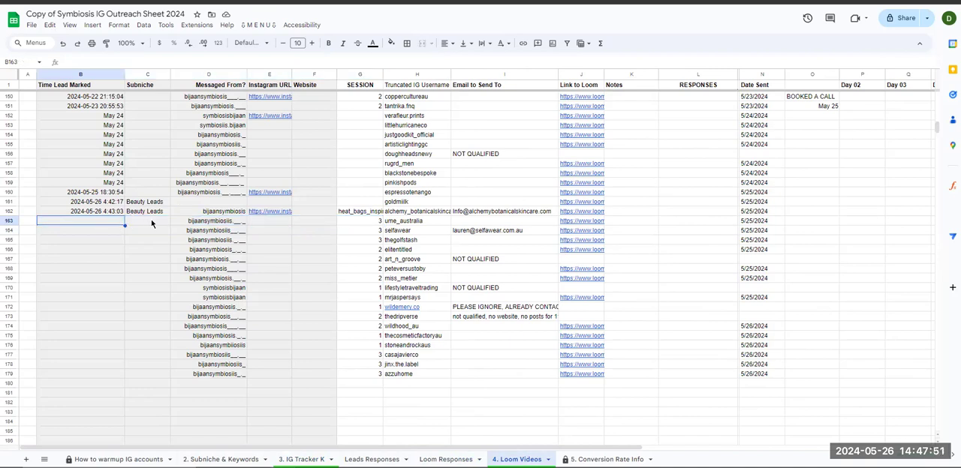
drag(141, 223, 366, 222)
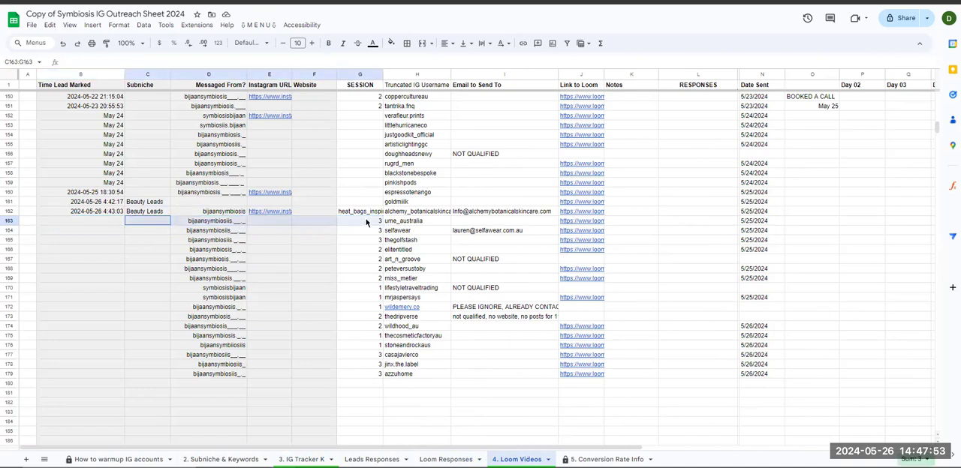
click(300, 460)
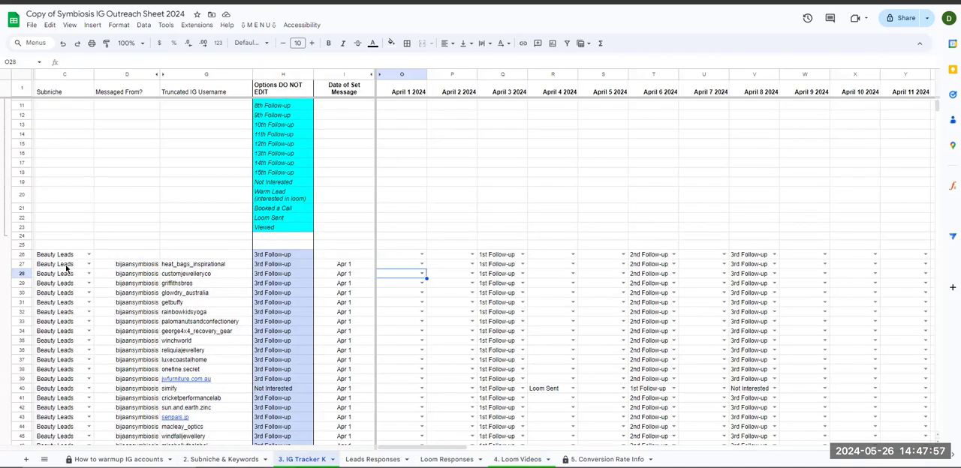
drag(64, 264, 182, 264)
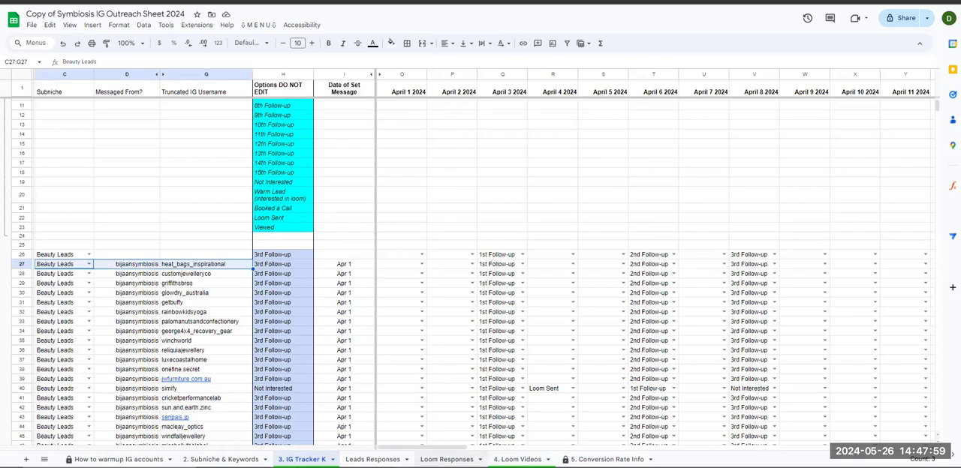
click(517, 459)
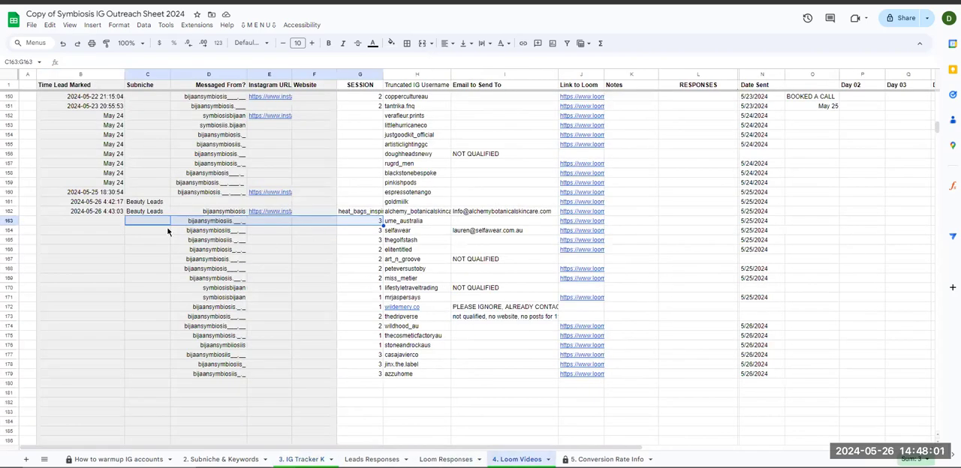
- Review the lead details in row 26 of the IG Tracker K sheet and set its April 1 2024 status to Warm Lead
click(300, 459)
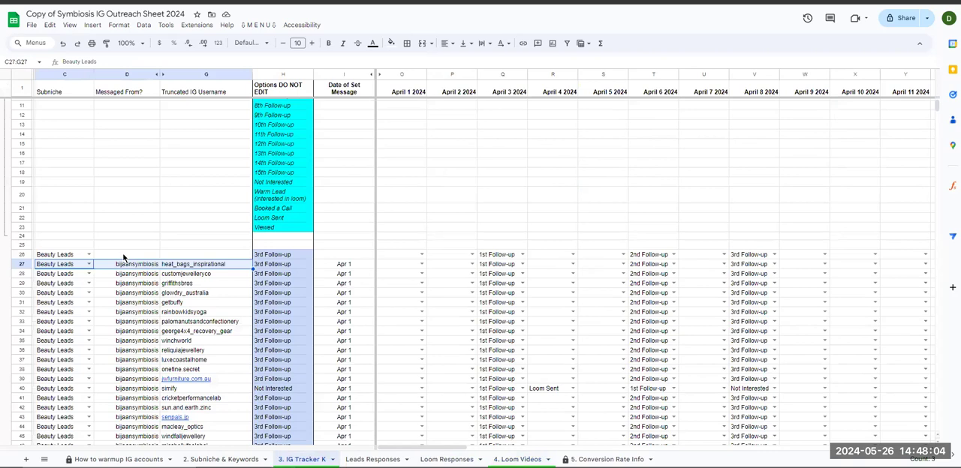
drag(124, 256, 344, 256)
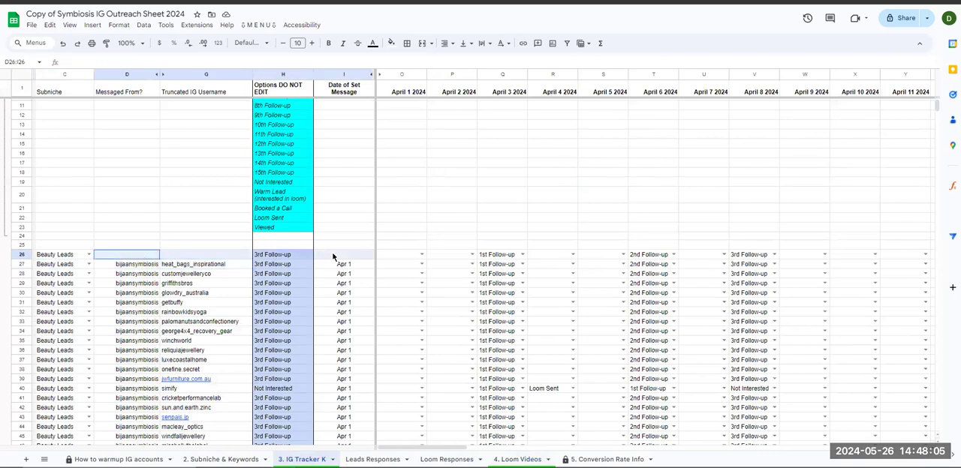
click(70, 256)
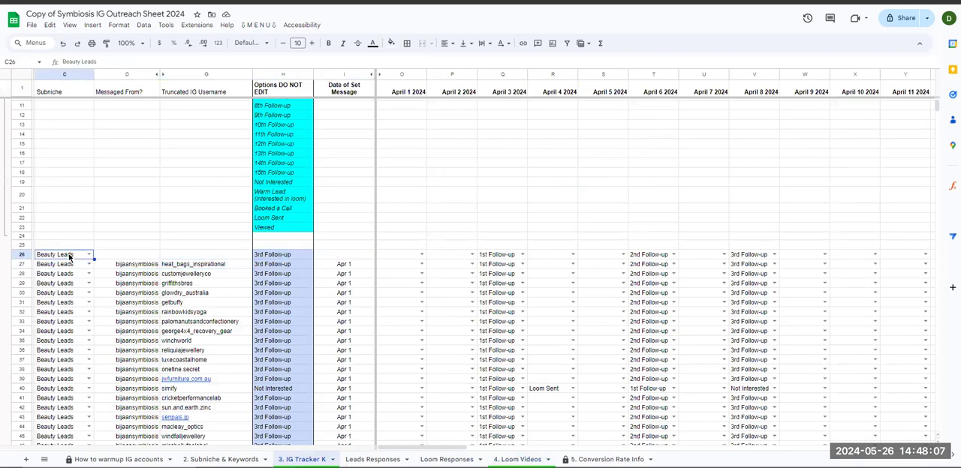
click(133, 256)
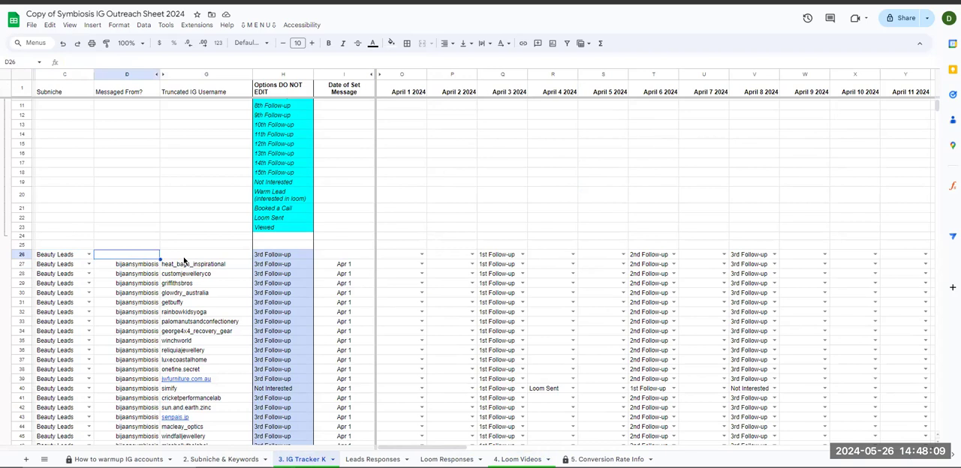
click(357, 255)
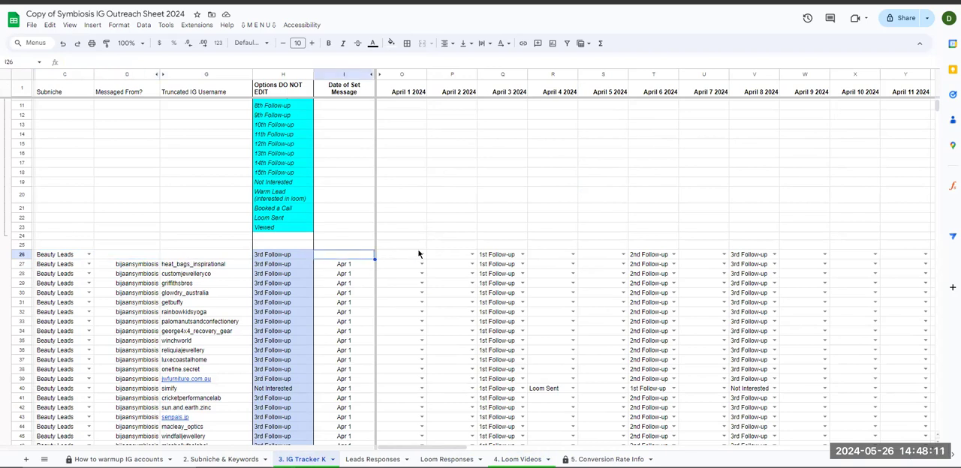
click(419, 255)
text(war)
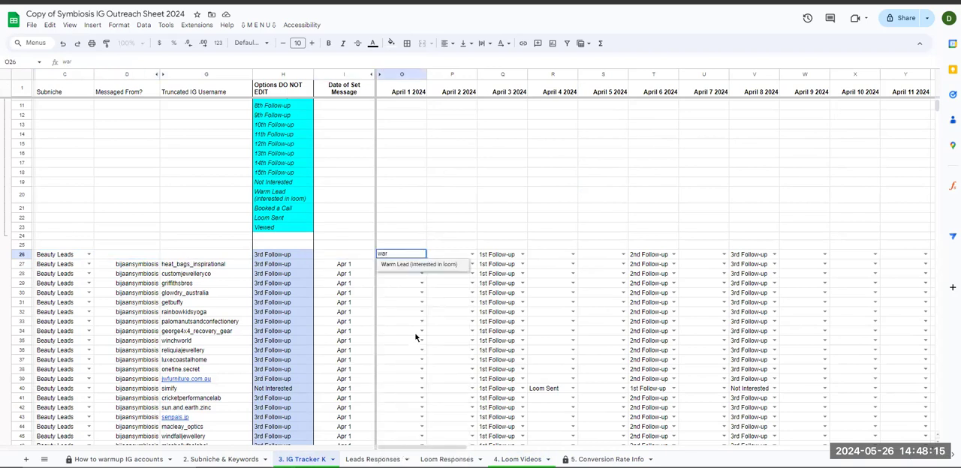
key(Return)
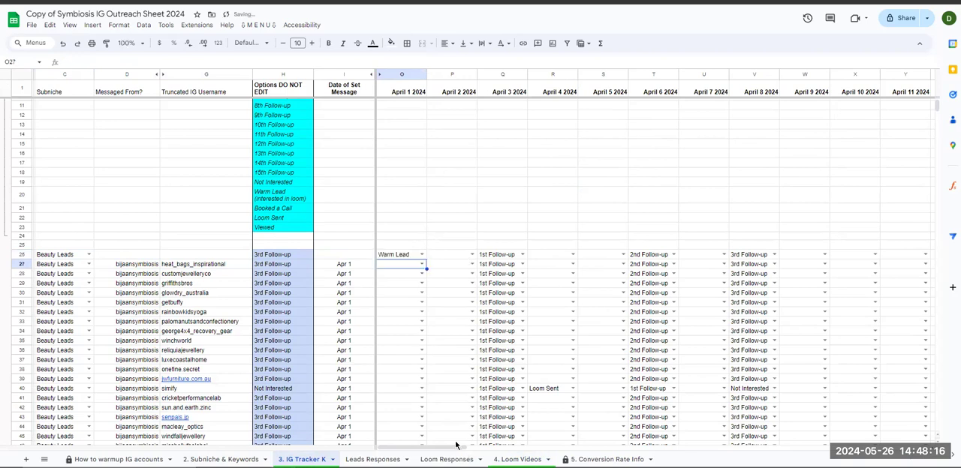
- Examine row 163 of the Loom Videos sheet, focusing on the Messaged From through SESSION cells
click(447, 459)
click(516, 460)
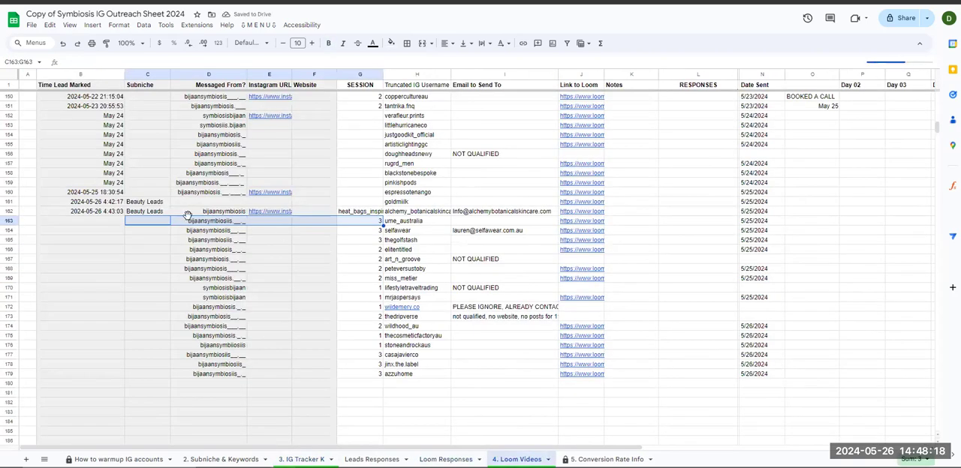
click(406, 222)
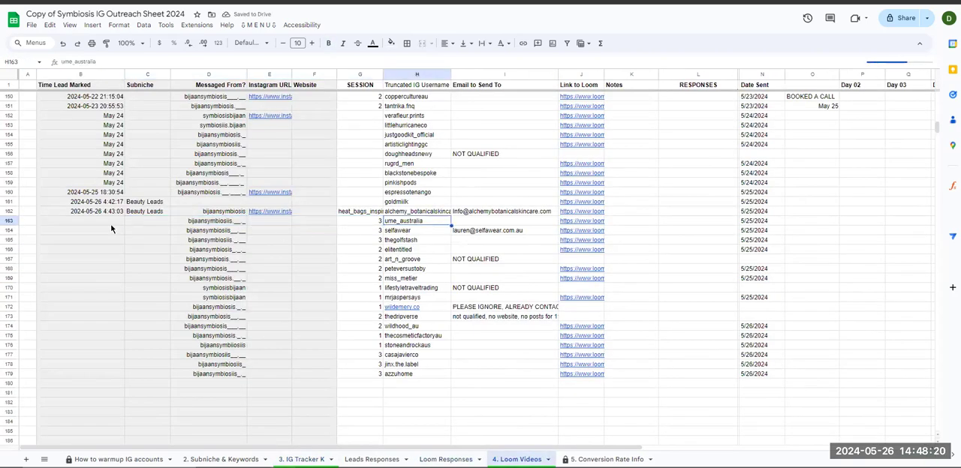
click(11, 221)
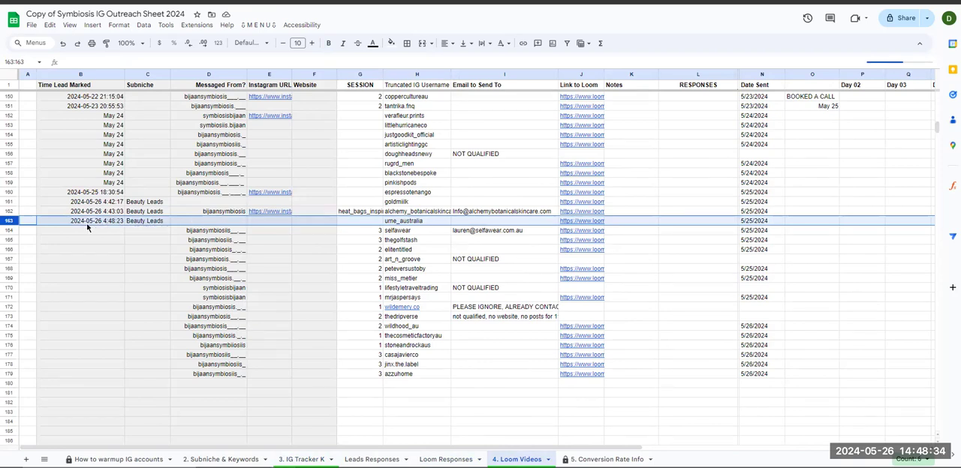
drag(192, 225, 360, 222)
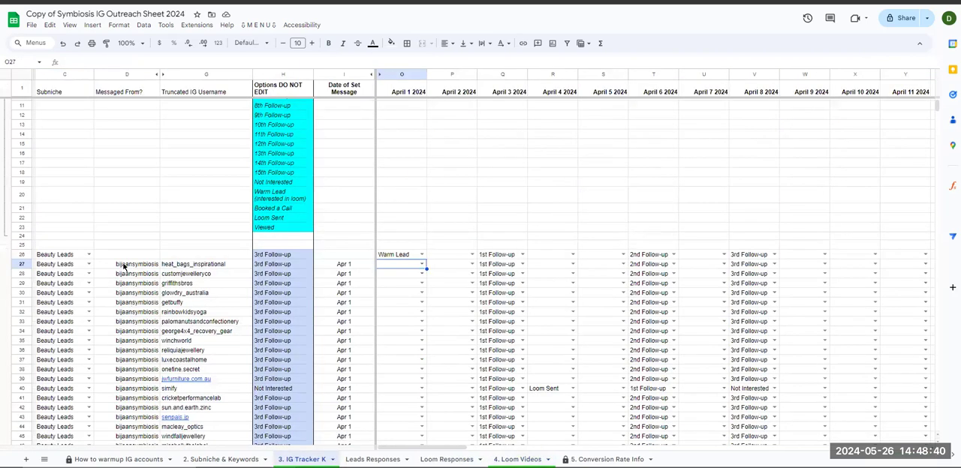
- Check the Messaged From and username cells in IG Tracker K row 26, and compare them with row 504 past the Beauty Leads block
drag(127, 257, 241, 258)
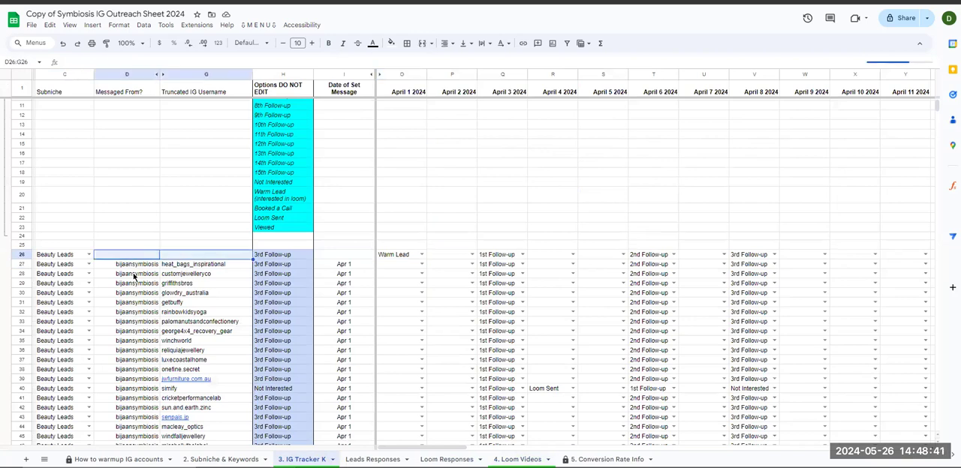
click(72, 257)
key(ctrl+Down)
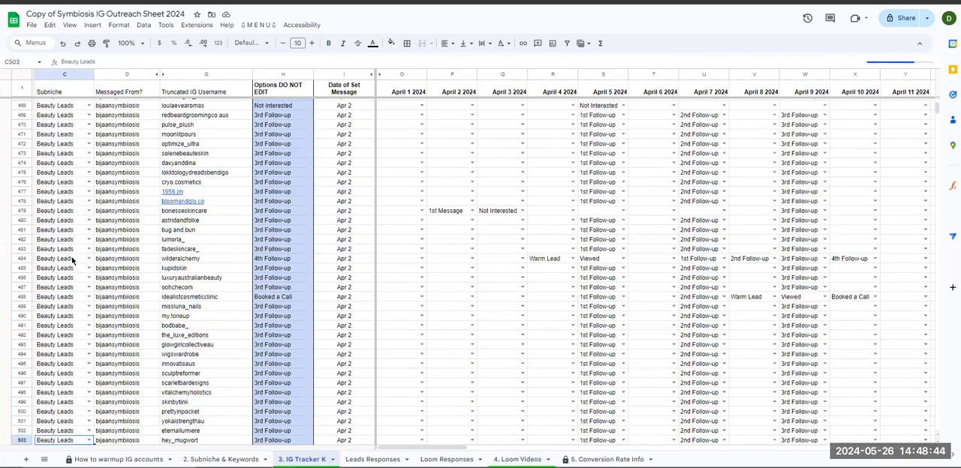
scroll(73, 261, down, 2)
drag(69, 283, 197, 285)
click(70, 285)
drag(112, 286, 189, 285)
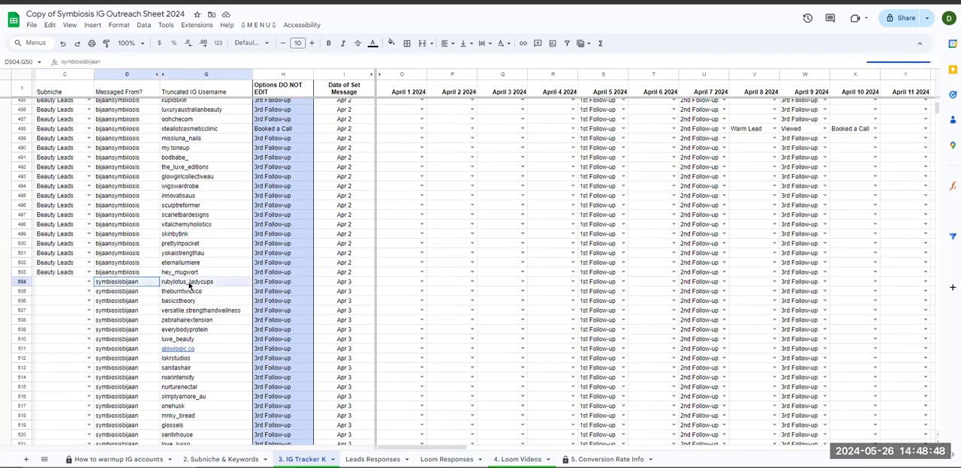
- Find the IG Tracker K rows without a Messaged From account and inspect the block starting at row 2244
click(147, 310)
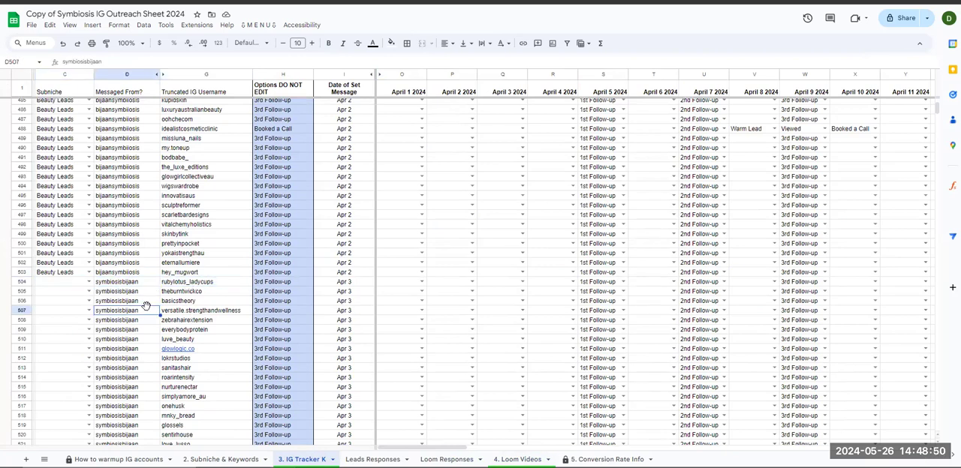
key(ctrl+Down)
scroll(143, 285, down, 5)
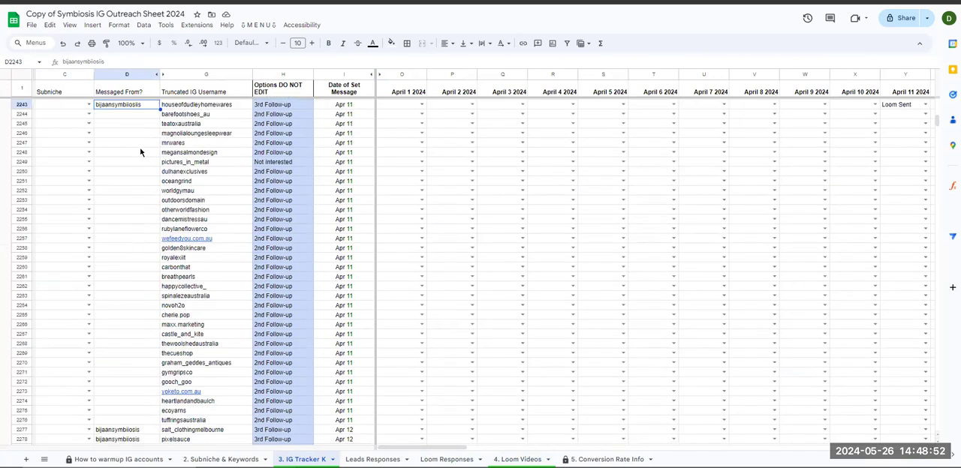
drag(128, 119, 133, 420)
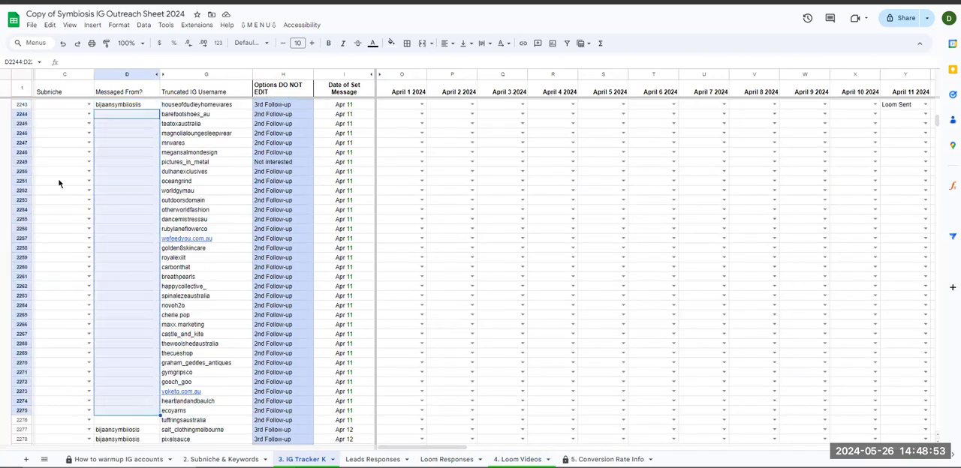
click(23, 114)
drag(22, 152, 22, 422)
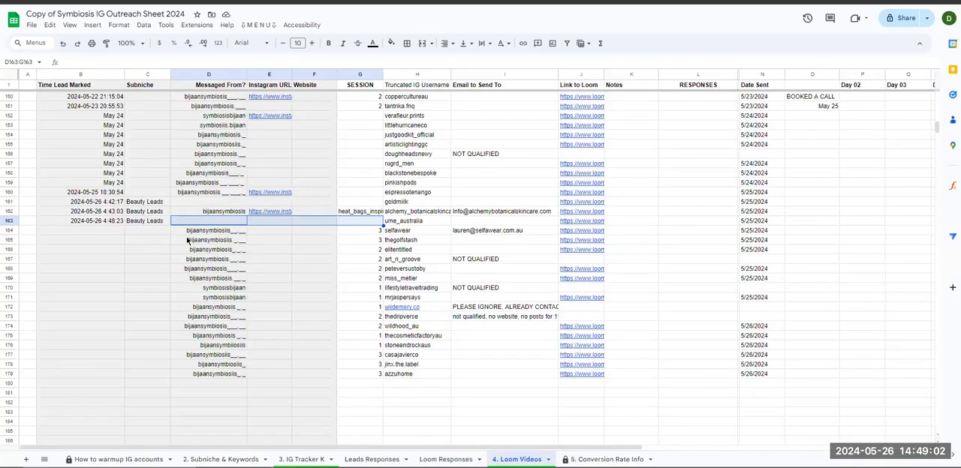
- Set the April 1 2024 status in row 2249 of the IG Tracker K sheet to Warm Lead
click(117, 459)
click(221, 460)
click(303, 459)
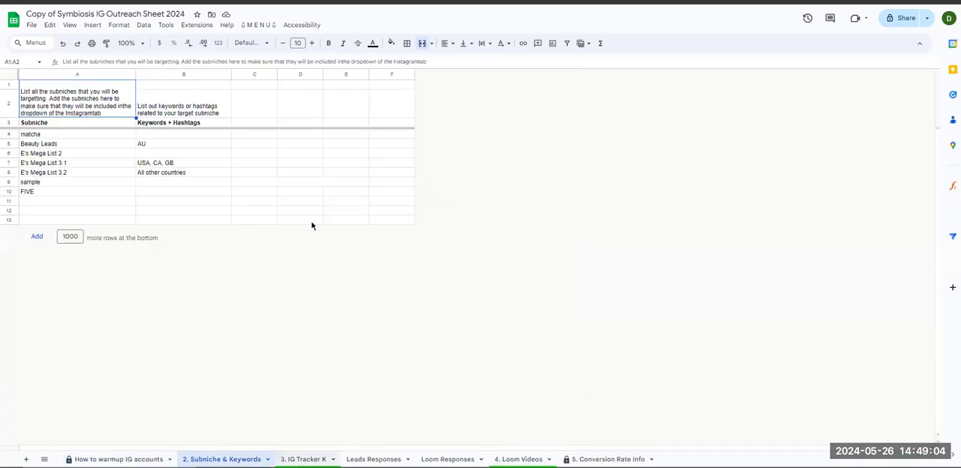
click(420, 164)
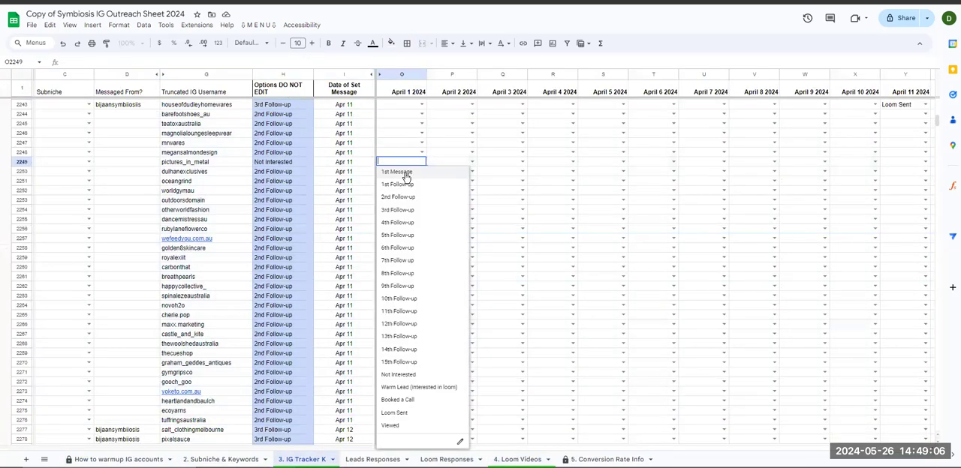
text(war)
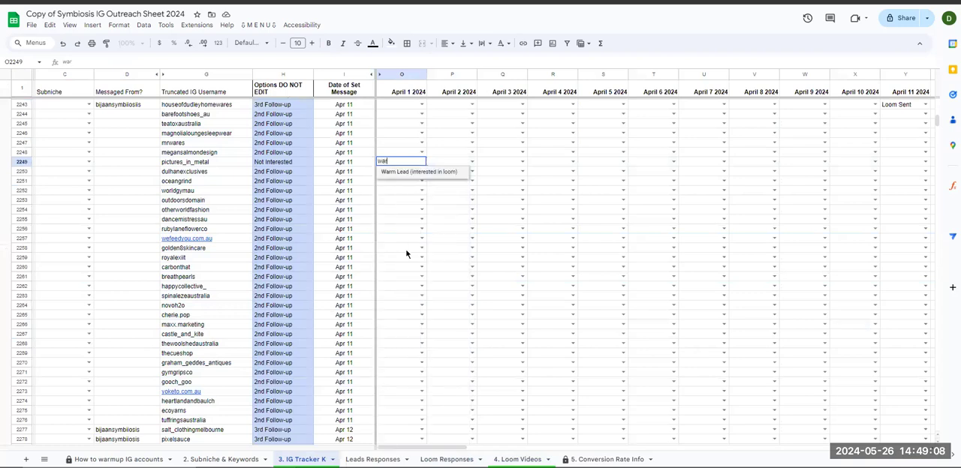
key(Return)
- Compare row 164 of the Loom Videos sheet with IG Tracker K row 2249, checking the Subniche, Messaged From and SESSION cells
click(517, 459)
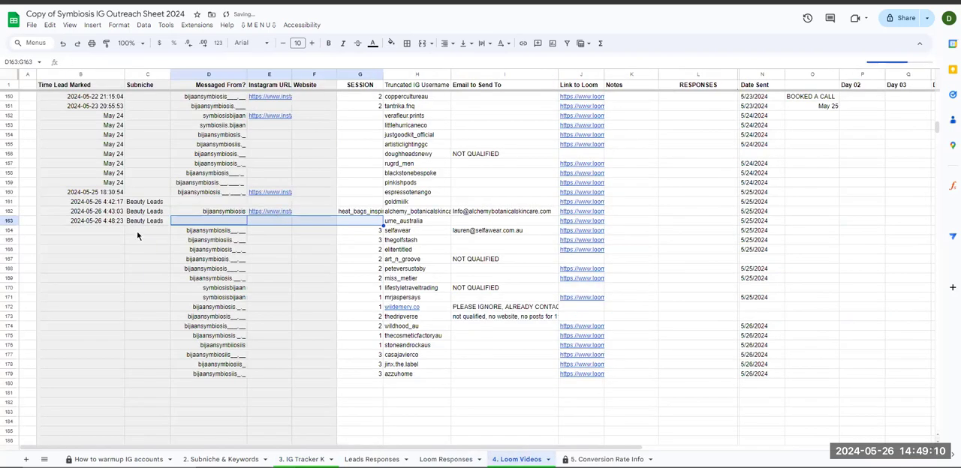
click(11, 231)
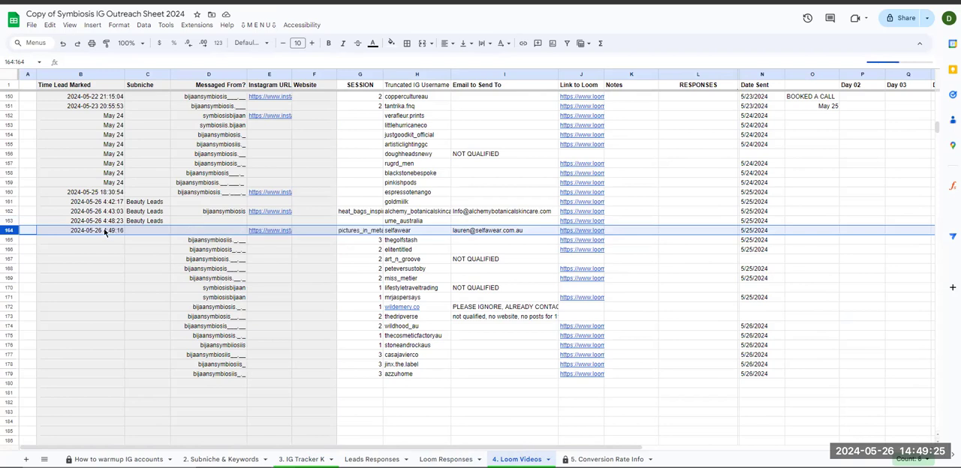
drag(144, 235, 263, 233)
click(347, 231)
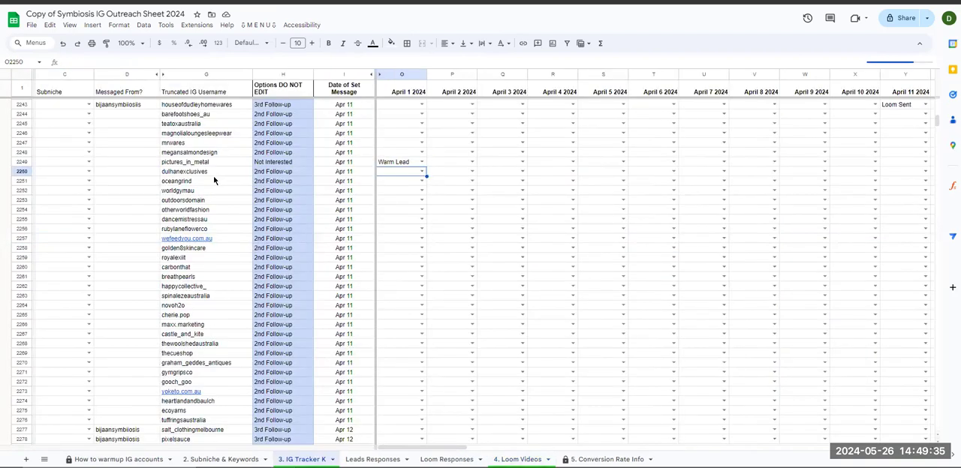
click(24, 162)
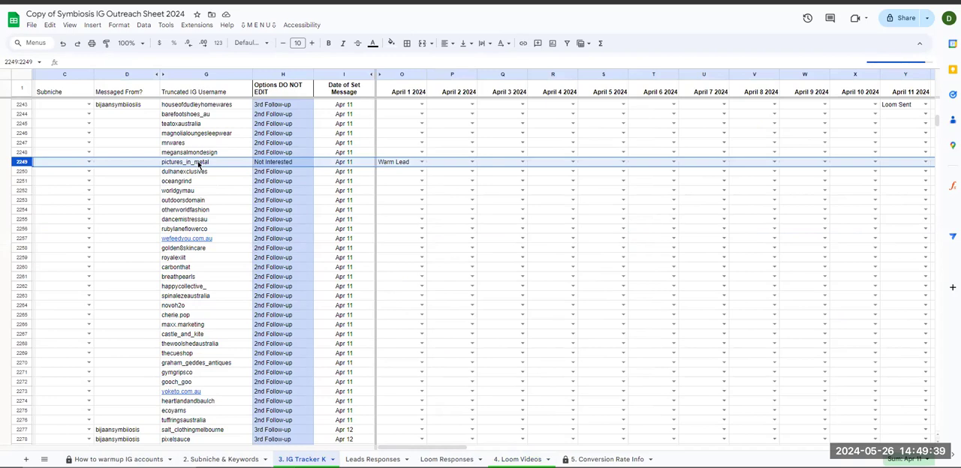
click(517, 459)
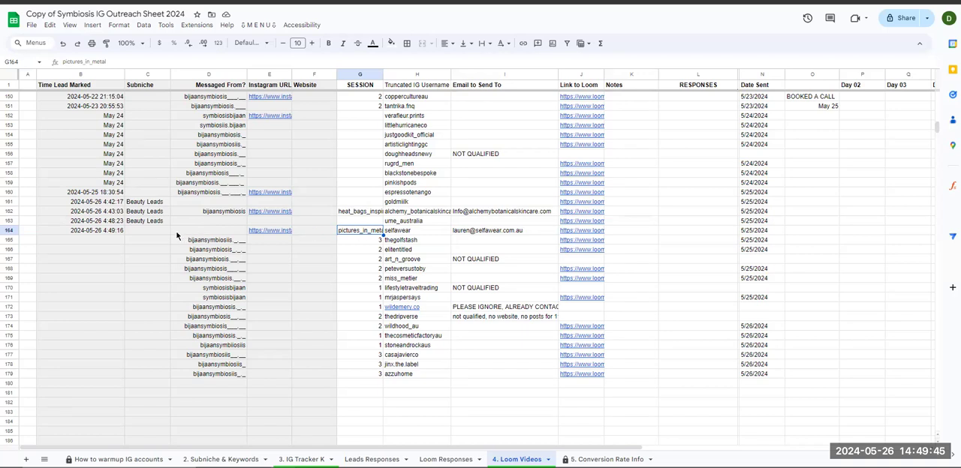
drag(147, 230, 233, 231)
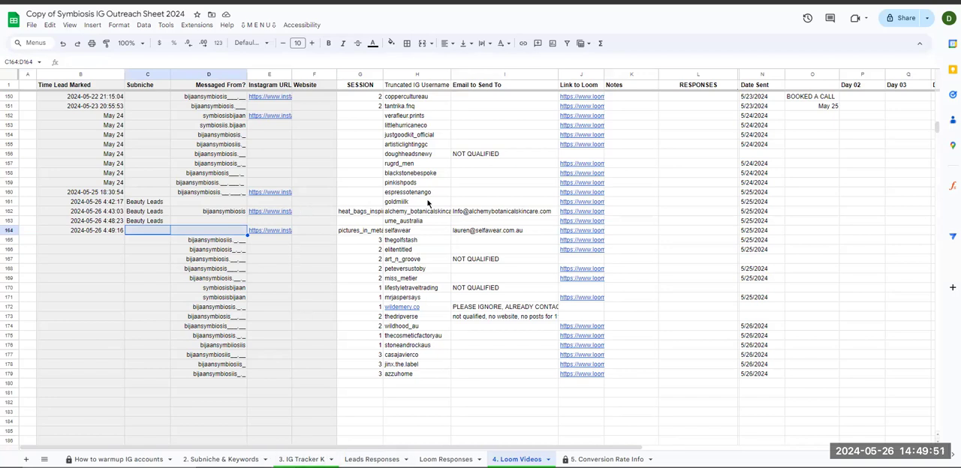
- Fill the Time Lead Marked column of the Loom Videos sheet down from row 164 through row 179
drag(94, 232, 93, 378)
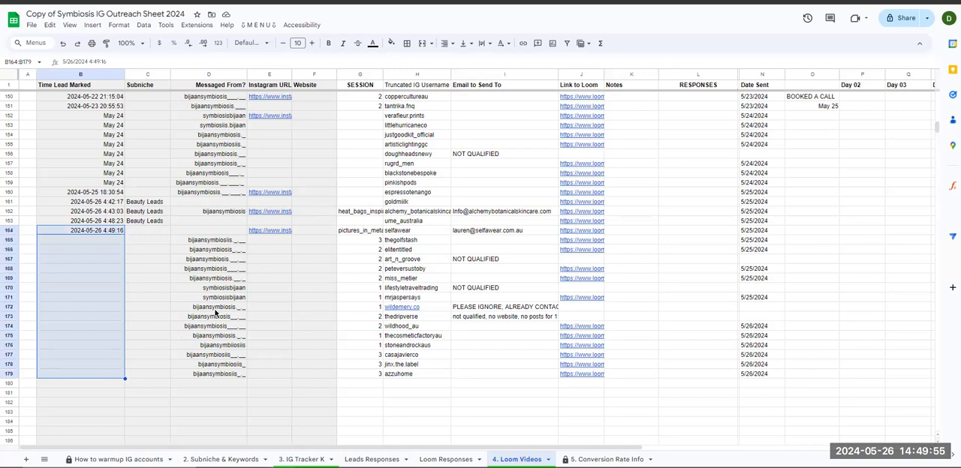
drag(96, 231, 95, 379)
drag(217, 241, 211, 376)
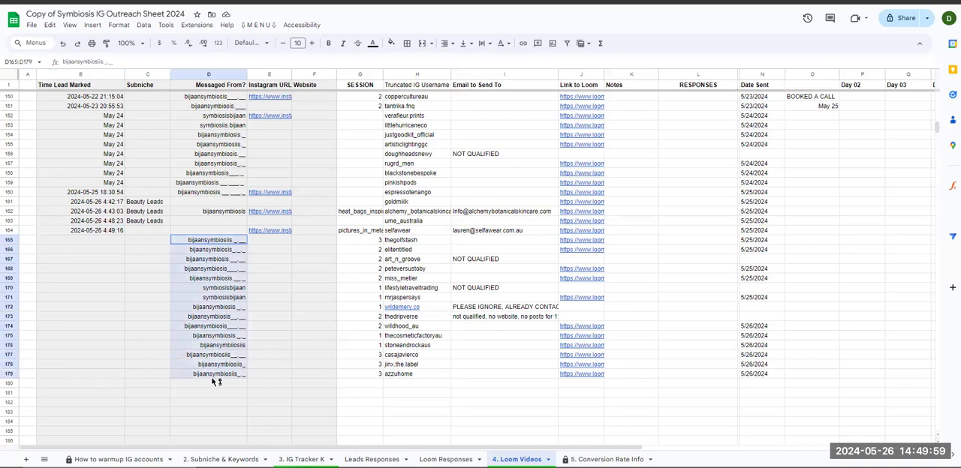
drag(145, 243, 455, 340)
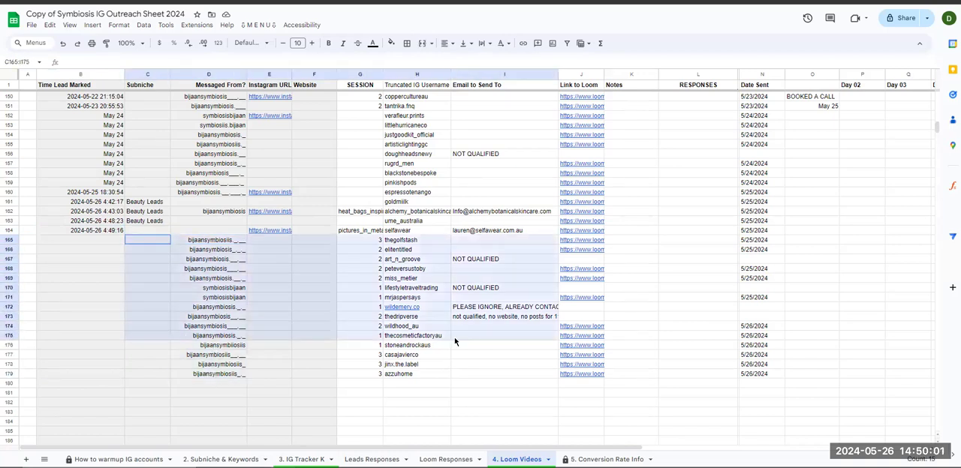
click(108, 231)
drag(124, 234, 122, 377)
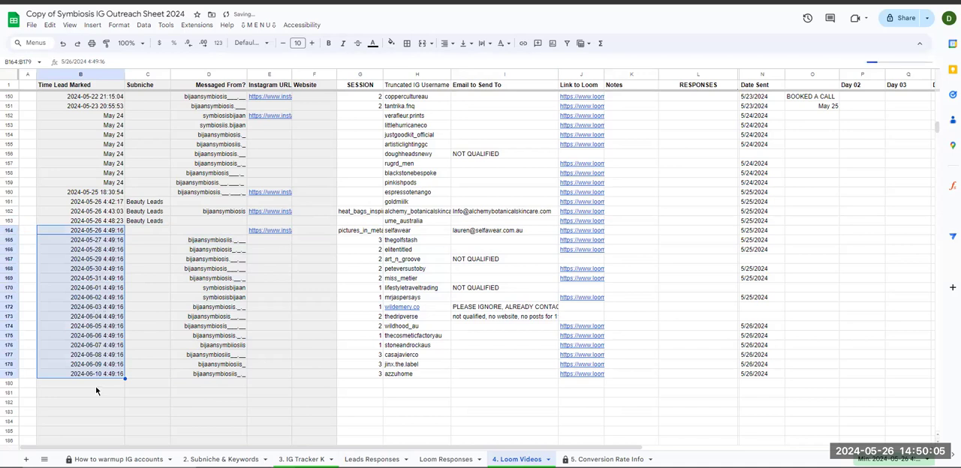
click(96, 387)
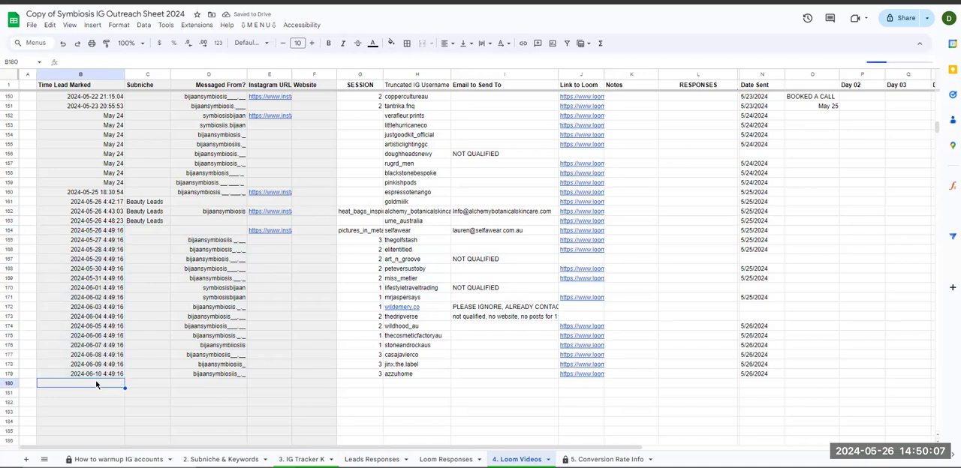
click(8, 383)
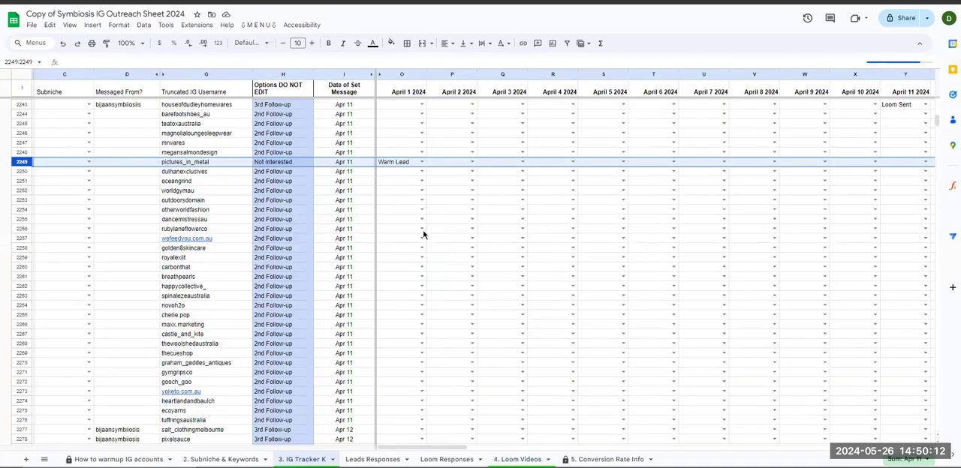
- Set the April 1 2024 status in IG Tracker K row 2254 to Warm Lead and return to the Loom Videos sheet
click(419, 211)
click(417, 212)
text(war)
key(Return)
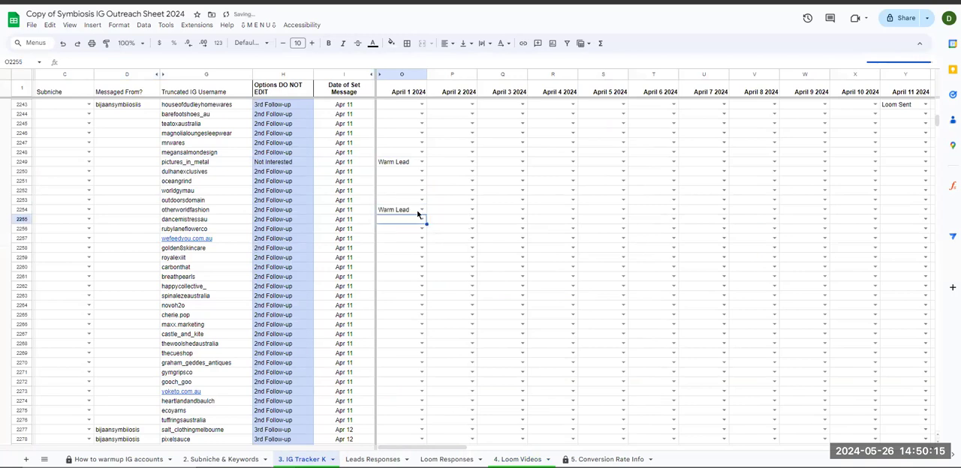
click(446, 460)
click(517, 459)
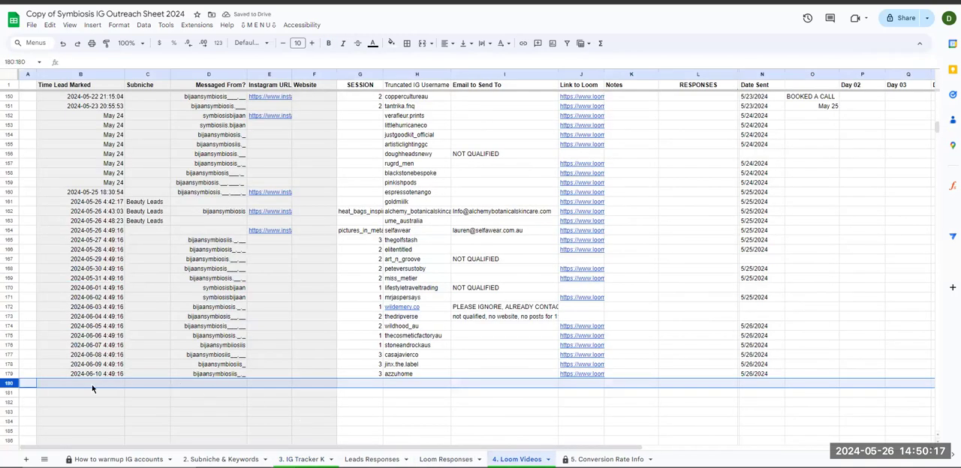
- Compare the Subniche and Messaged From cells of Loom Videos row 180 with those of IG Tracker K row 2254
click(18, 392)
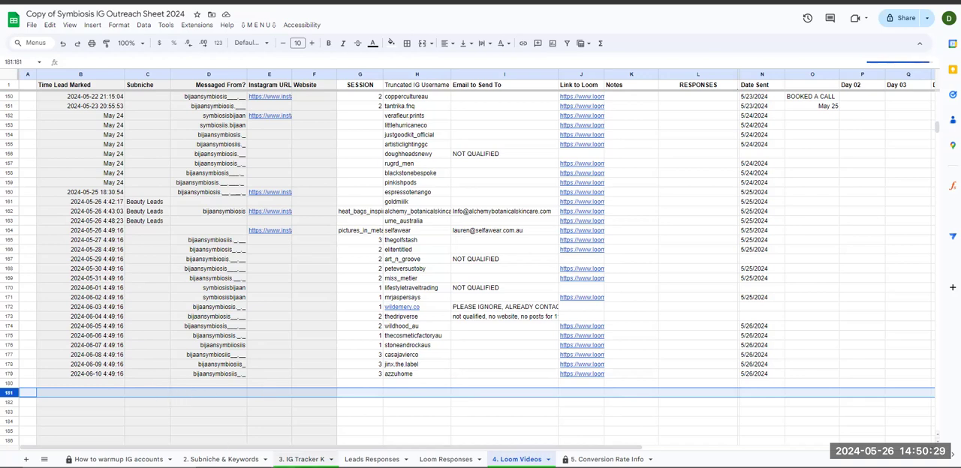
drag(138, 383, 184, 383)
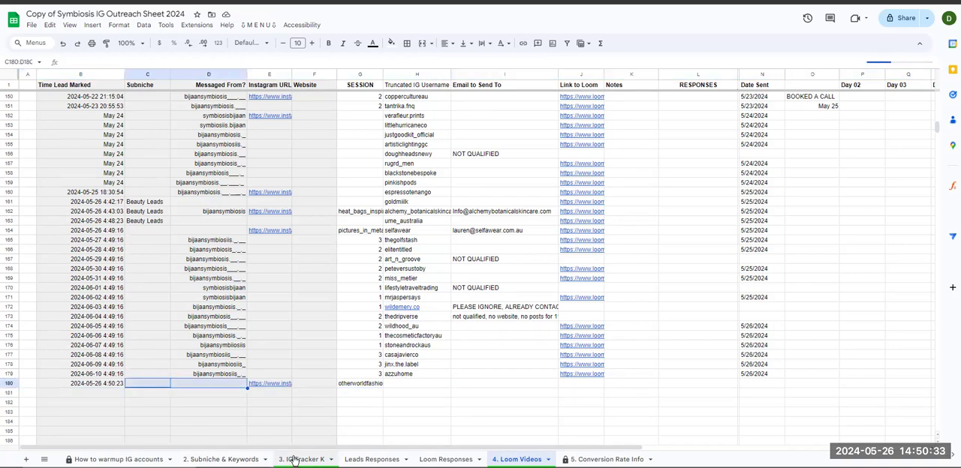
click(300, 459)
click(19, 211)
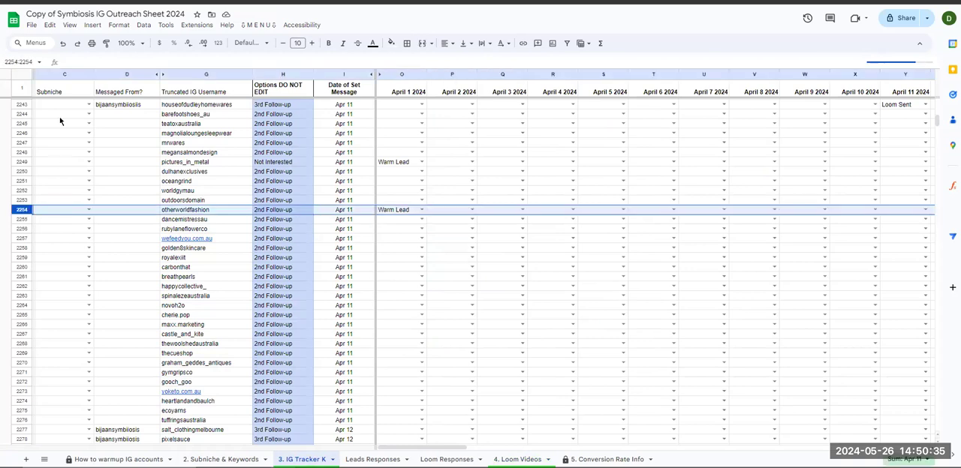
click(68, 211)
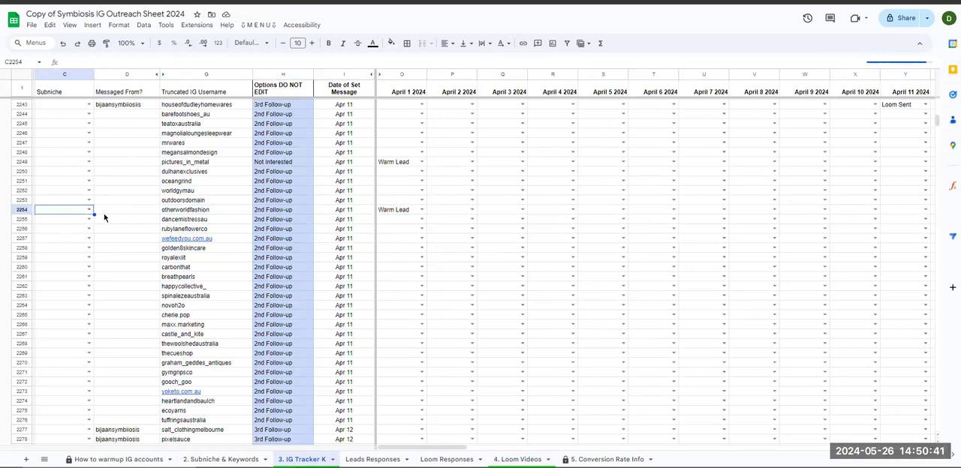
- Look through the IG Tracker K sheet for a lead that has both Subniche and Messaged From filled in
scroll(119, 361, down, 5)
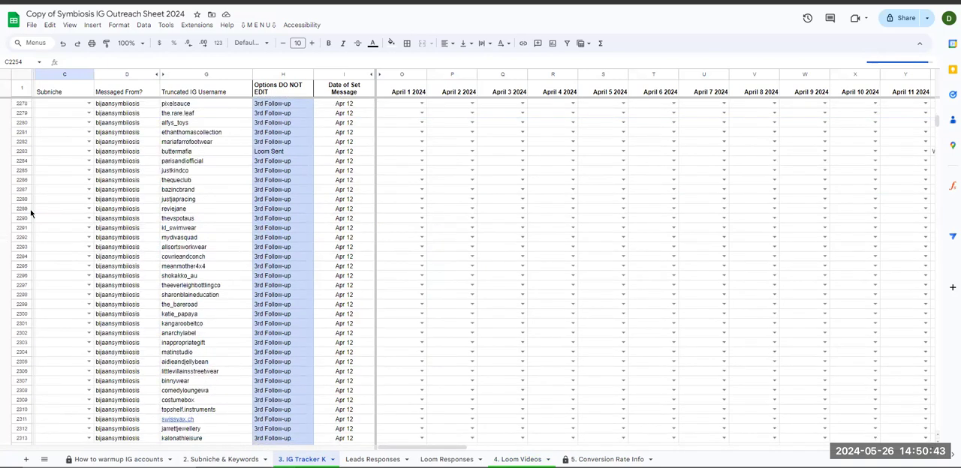
click(75, 231)
scroll(65, 304, down, 9)
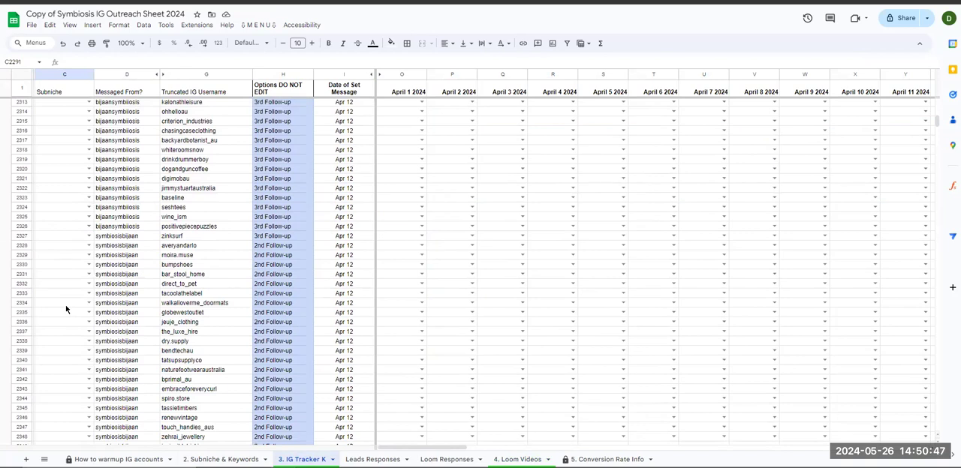
key(ctrl+Down)
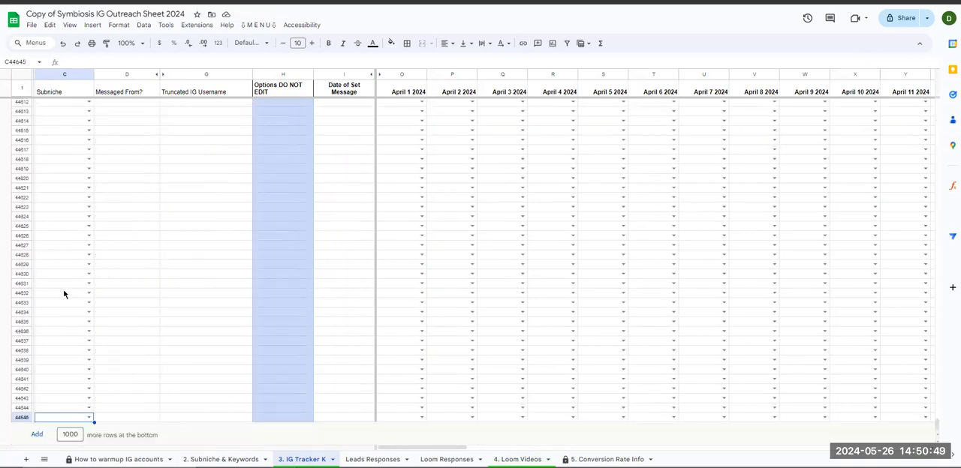
key(ctrl+Up)
scroll(64, 294, up, 5)
scroll(67, 182, down, 5)
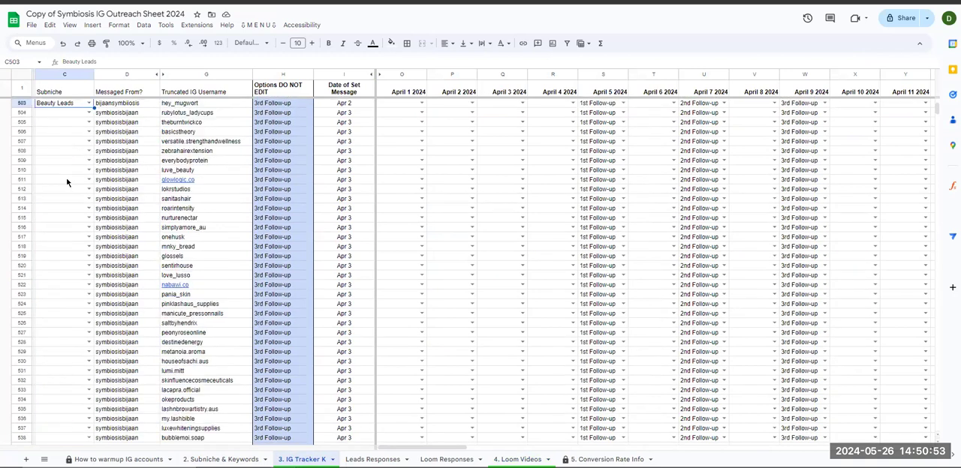
scroll(21, 270, up, 3)
- Set the April 1 2024 status in IG Tracker K row 503 to Warm Lead and return to the Loom Videos sheet
click(21, 271)
click(416, 272)
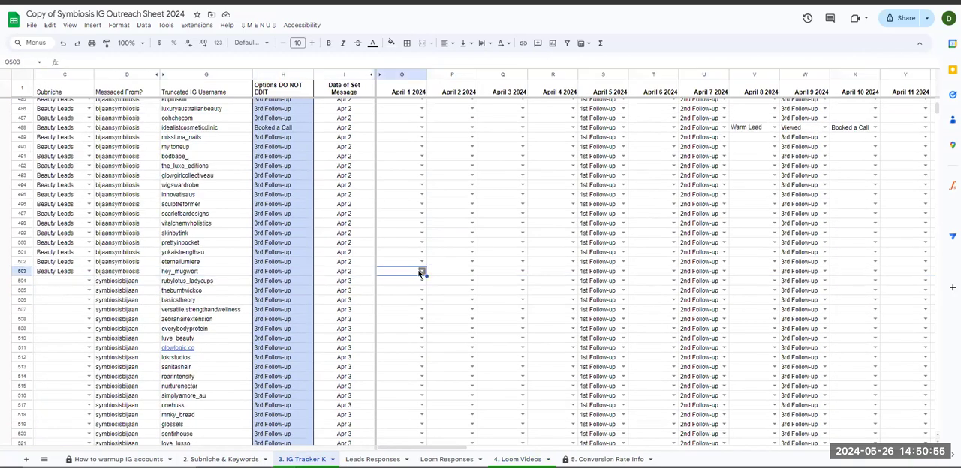
click(421, 272)
text(war)
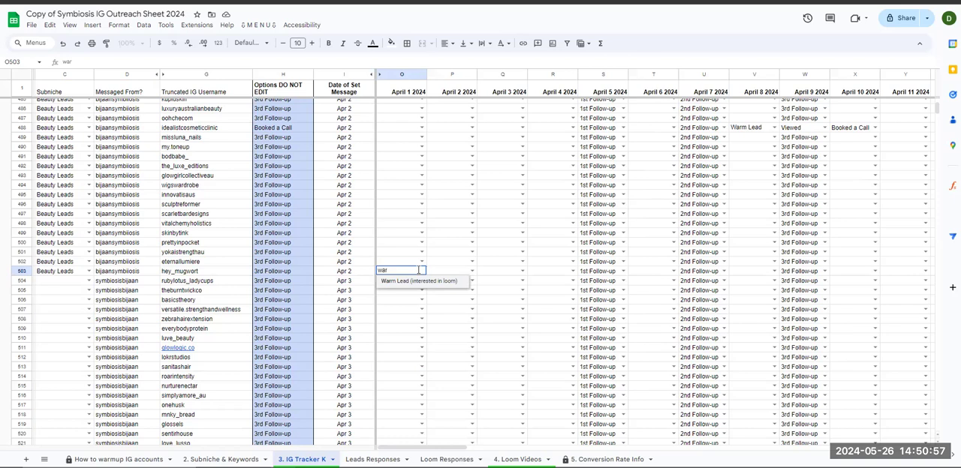
click(421, 282)
click(517, 459)
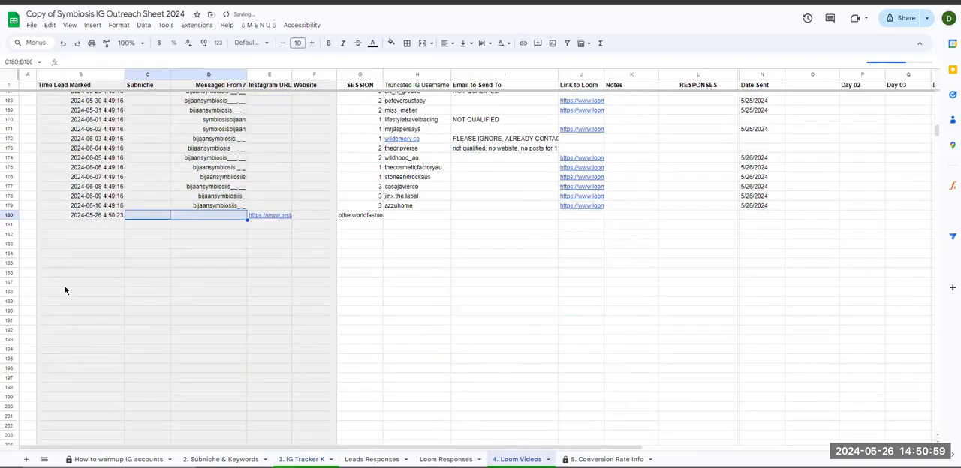
- Examine the Time Lead Marked, Messaged From and SESSION columns of the Loom Videos sheet around rows 180 and 181
click(9, 234)
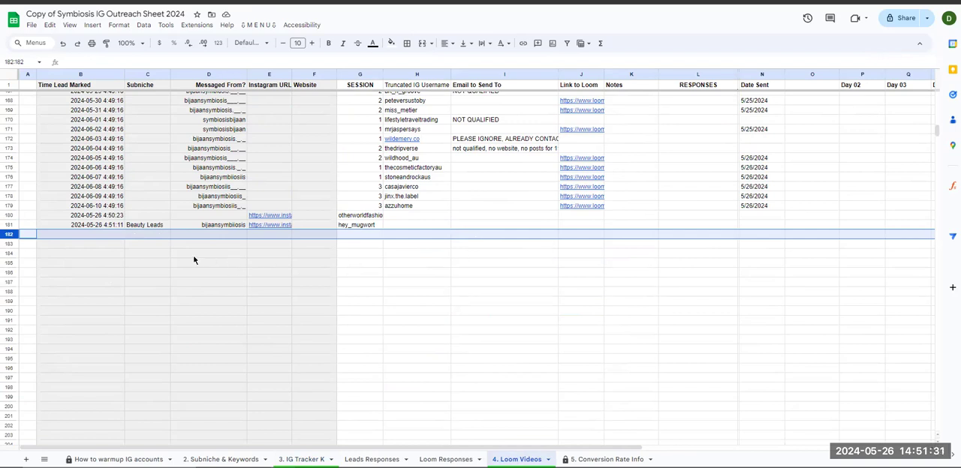
drag(102, 120, 102, 227)
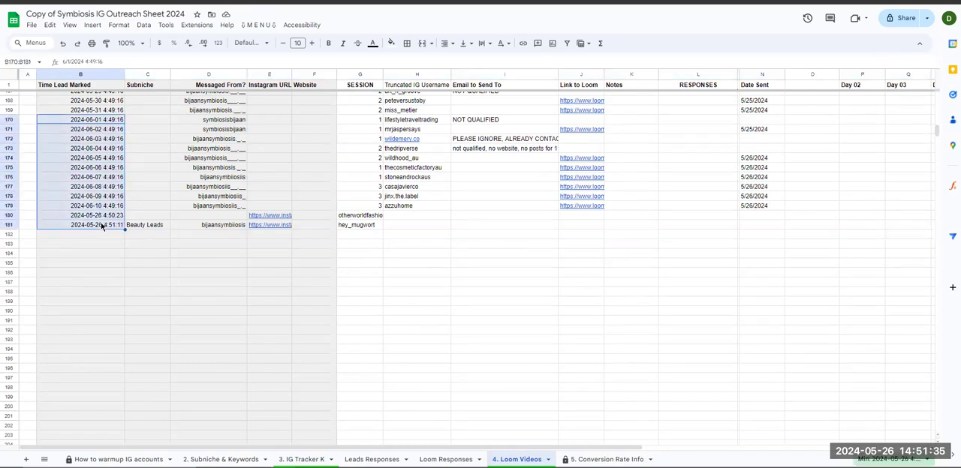
drag(206, 111, 204, 210)
click(212, 149)
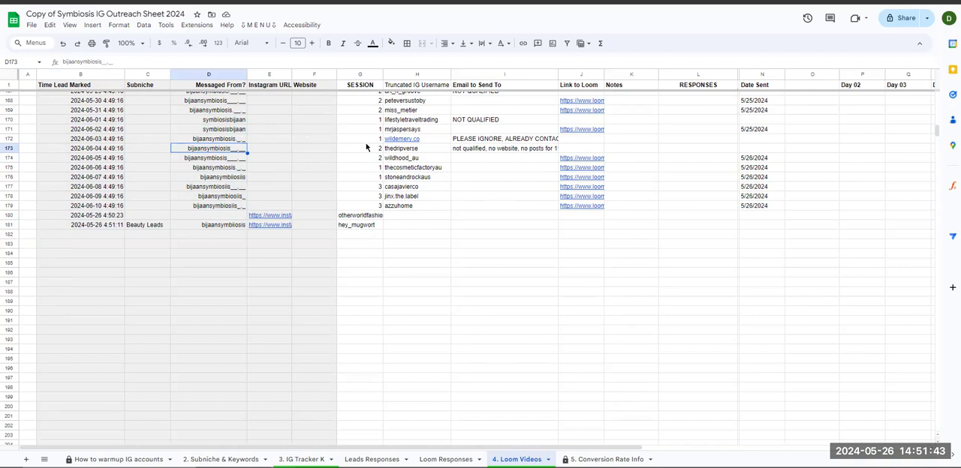
click(358, 237)
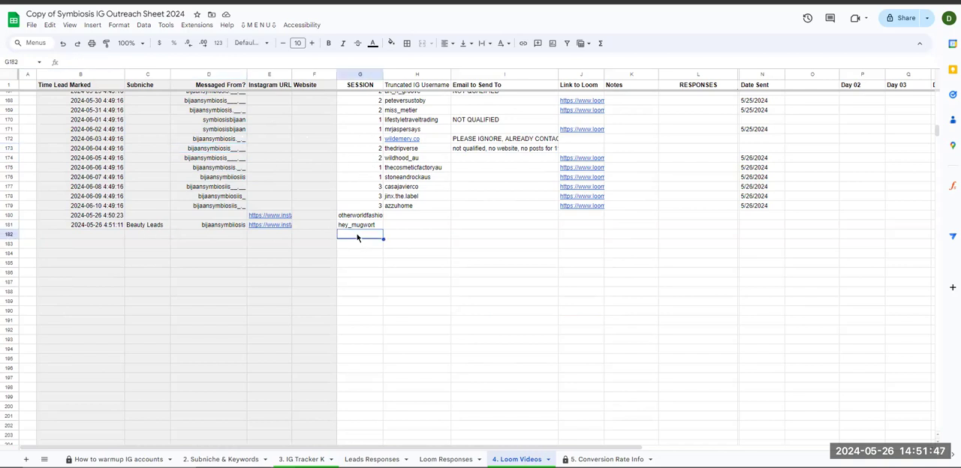